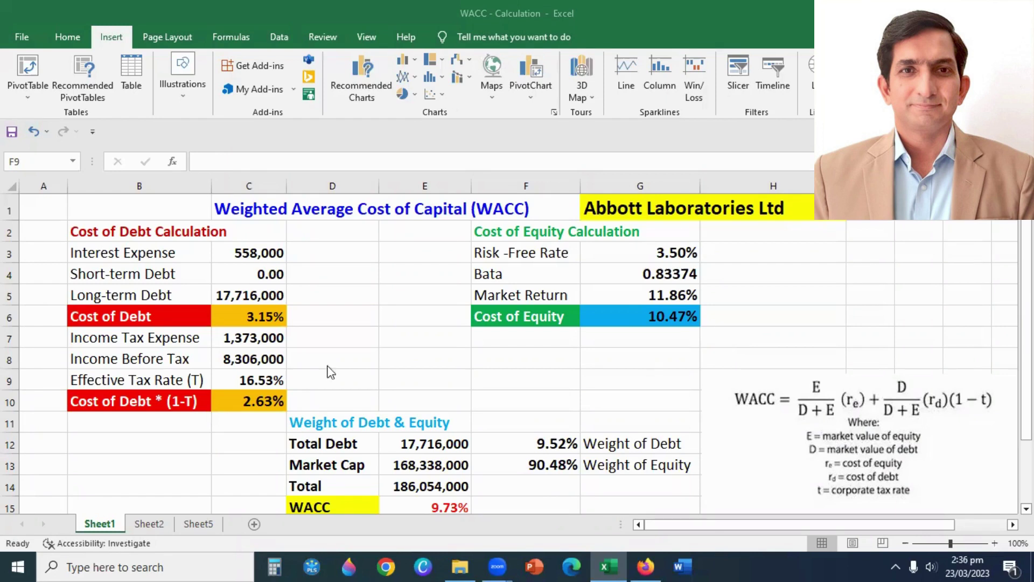
# Scroll below the WACC table to view the Pre-Tax and After-Tax Cost of Debt formula images
pyautogui.scroll(-2, 508, 390)
pyautogui.scroll(-2, 508, 390)
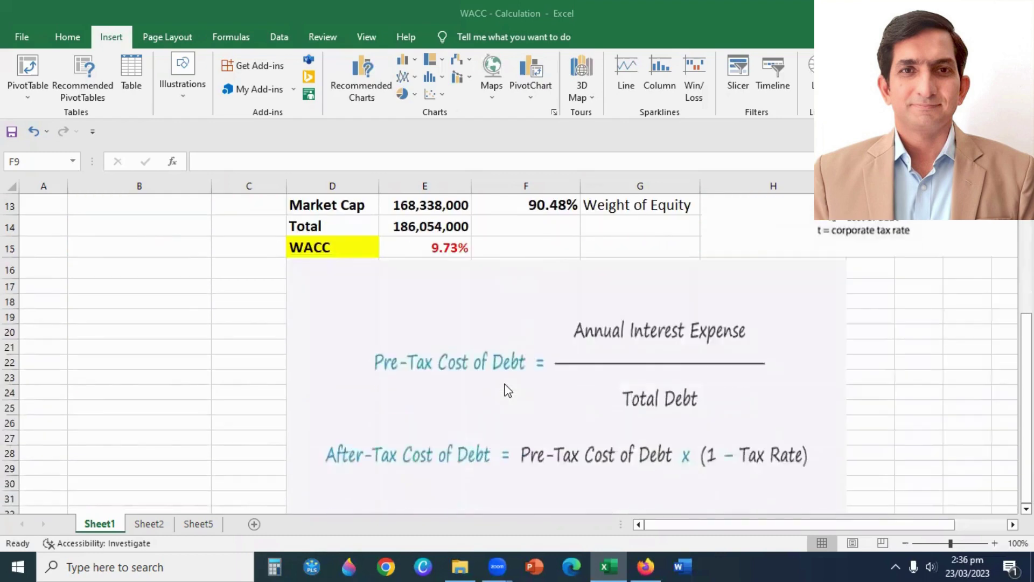
pyautogui.scroll(-1, 508, 390)
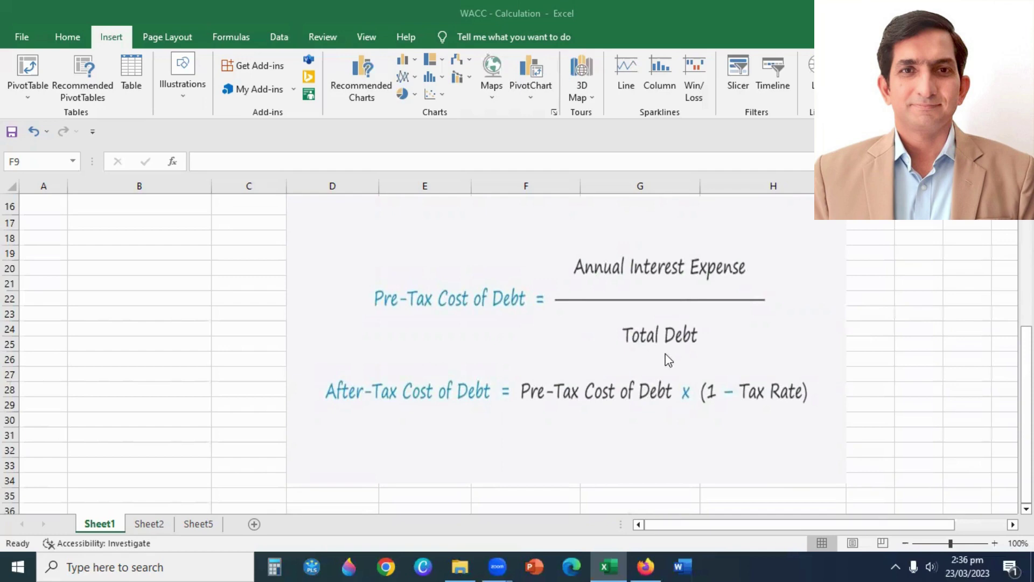
pyautogui.scroll(5, 669, 359)
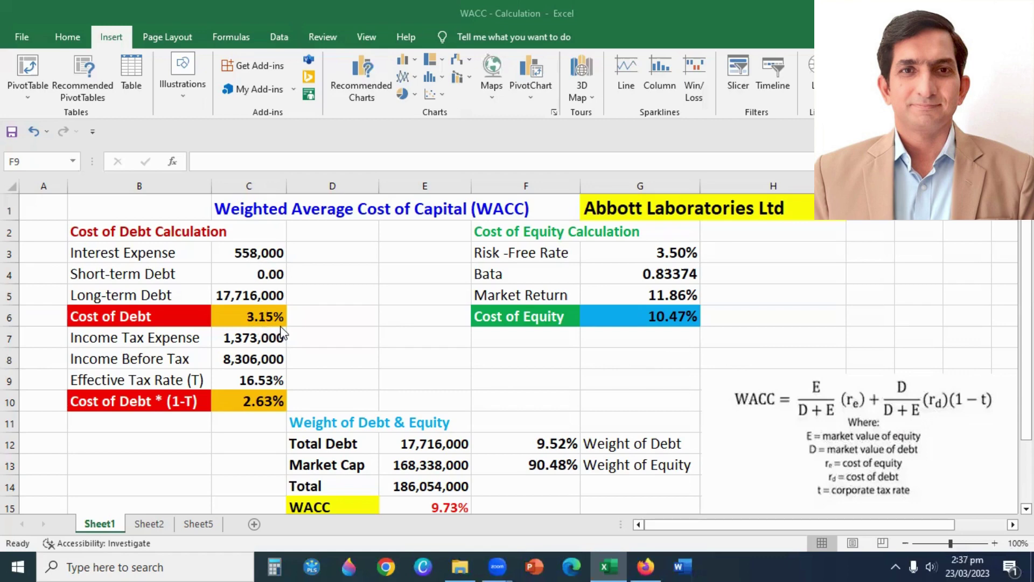
pyautogui.scroll(-1, 281, 328)
pyautogui.scroll(-6, 285, 331)
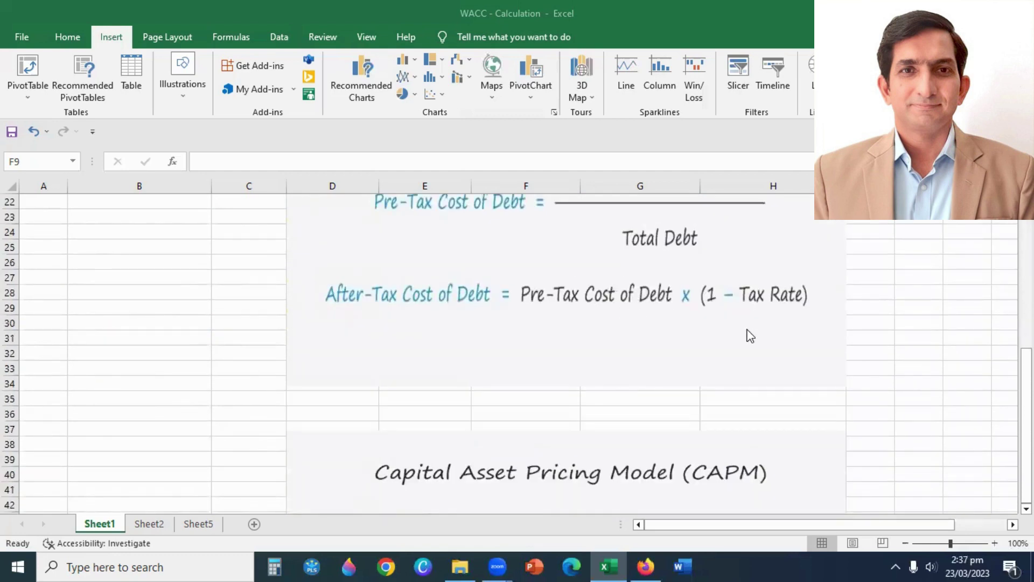
pyautogui.scroll(2, 750, 336)
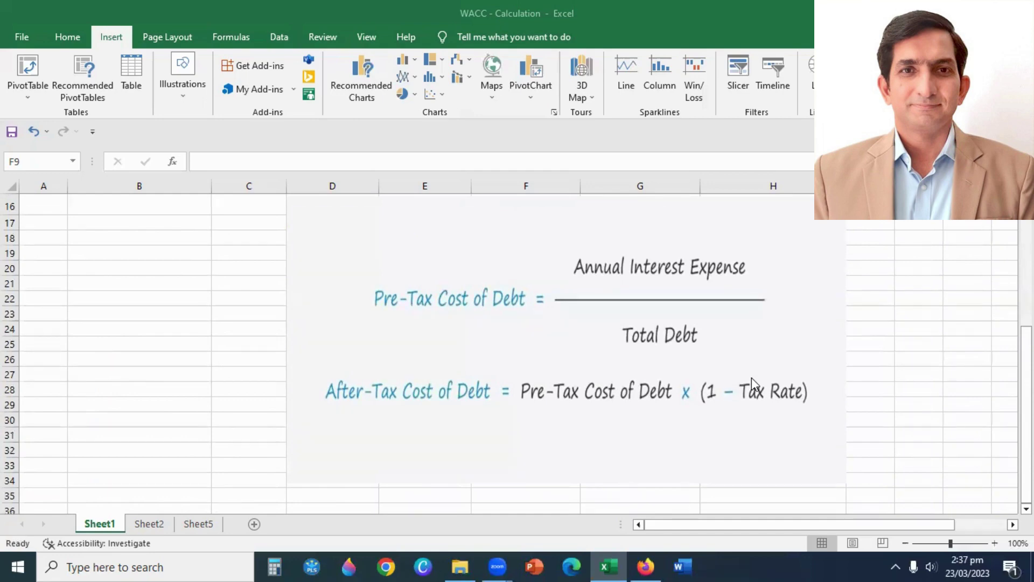
# Scroll back to row 1 to show the 3.15% pre-tax and 2.63% after-tax cost of debt
pyautogui.scroll(1, 751, 377)
pyautogui.scroll(2, 751, 377)
pyautogui.scroll(2, 751, 377)
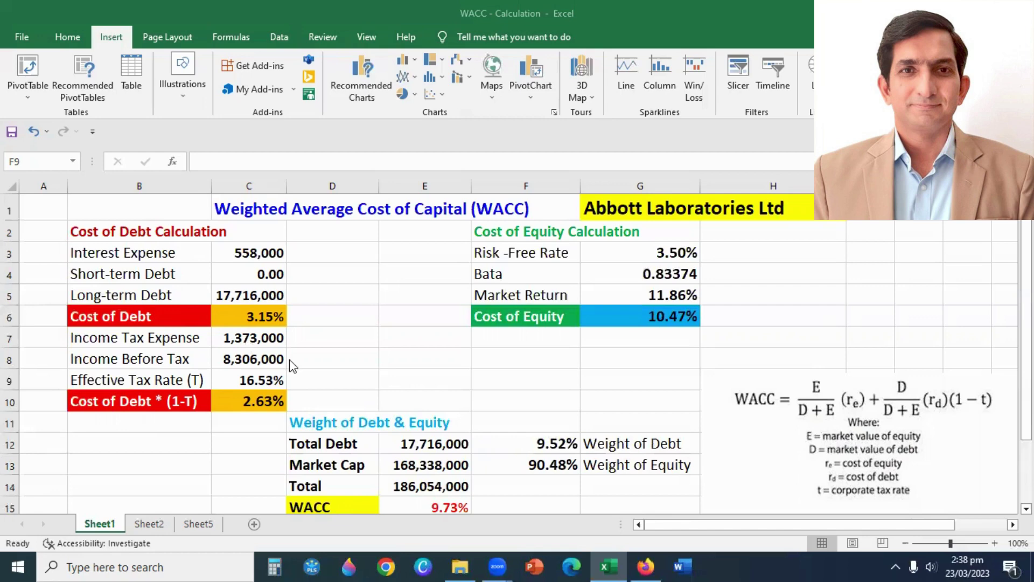
# Search Yahoo Finance for 'abt' and open the Abbott Laboratories (ABT) quote page
pyautogui.click(645, 566)
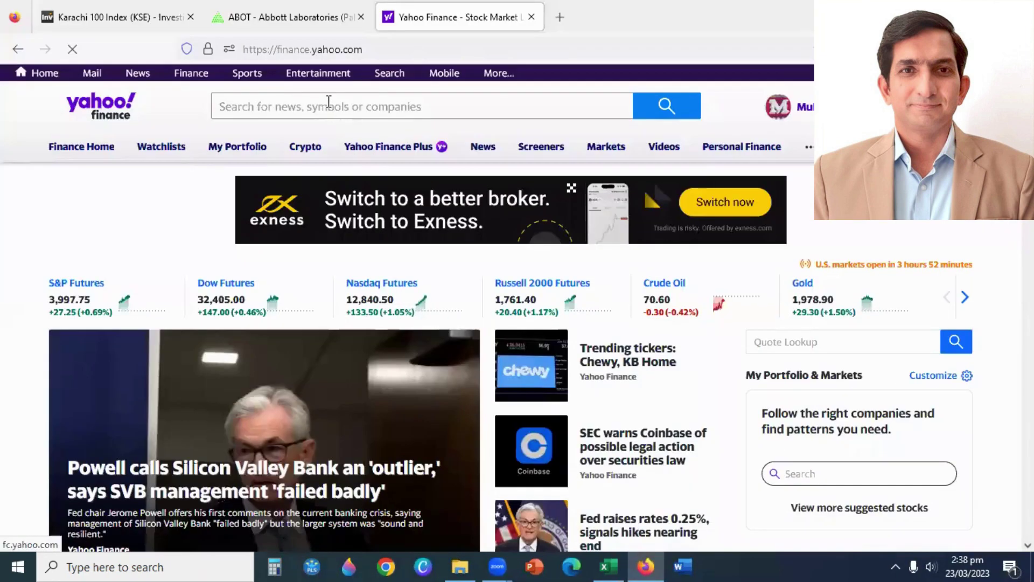
pyautogui.click(329, 101)
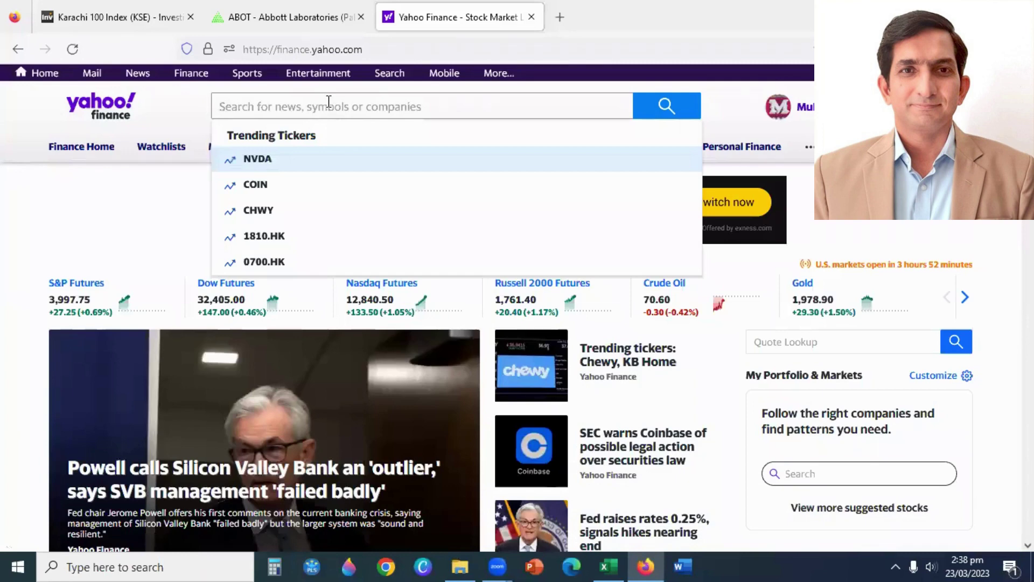
pyautogui.write('abt')
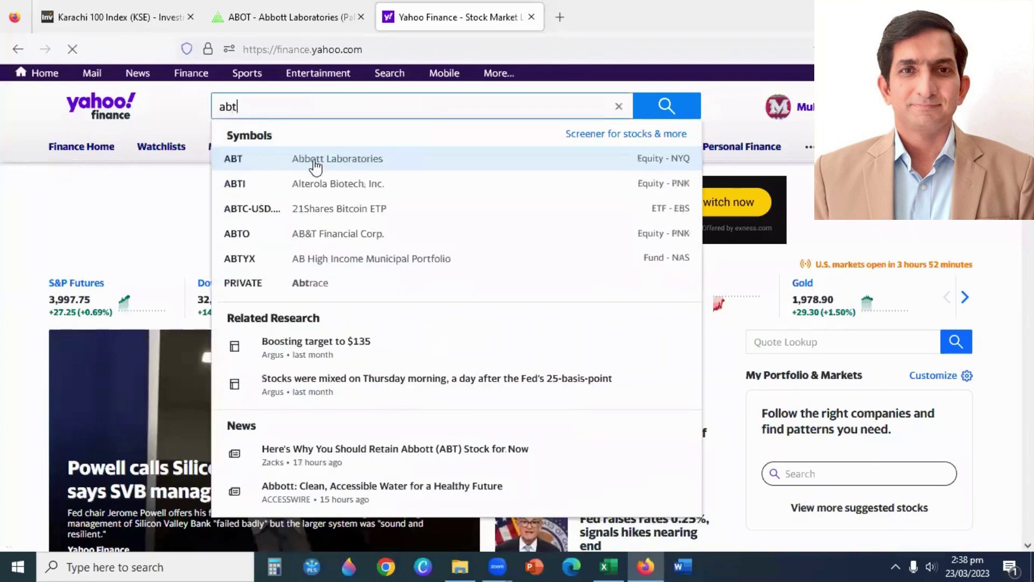
pyautogui.click(315, 164)
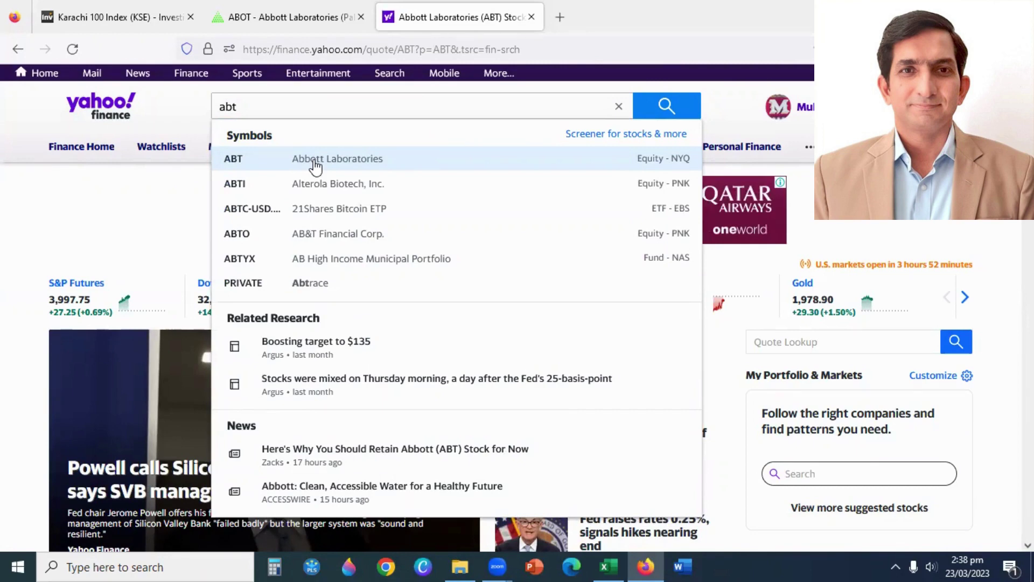
# Glance at the Karachi 100 and Abbott Laboratories (Pak) tabs, then return to the ABT quote
pyautogui.click(116, 17)
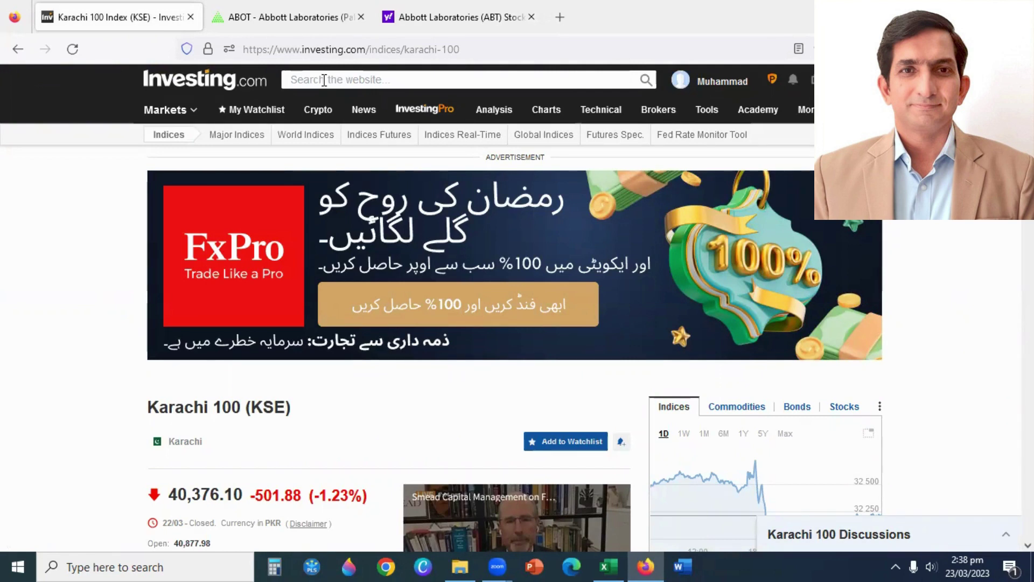
pyautogui.hotkey('ctrl', 'Tab')
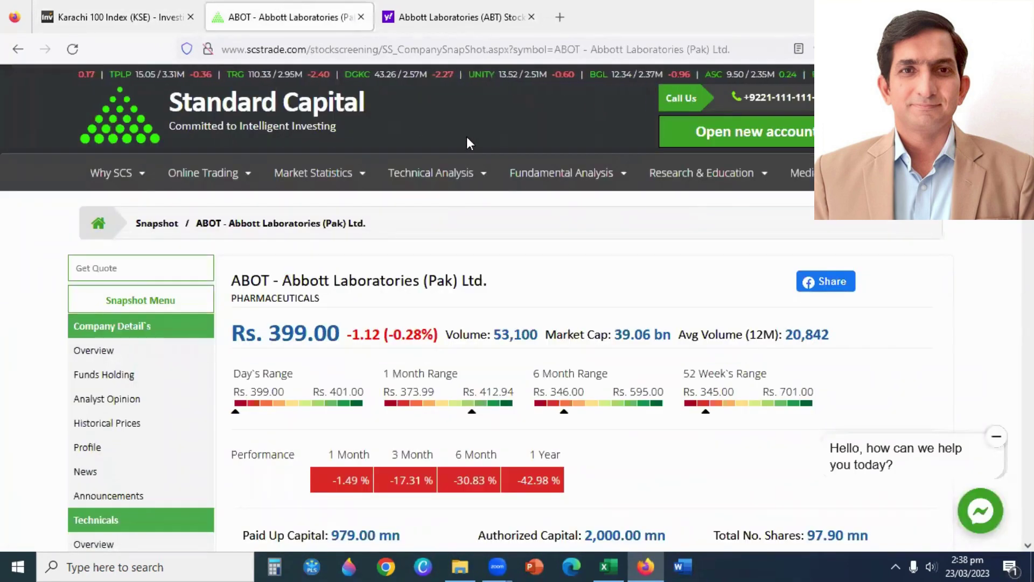
pyautogui.click(445, 7)
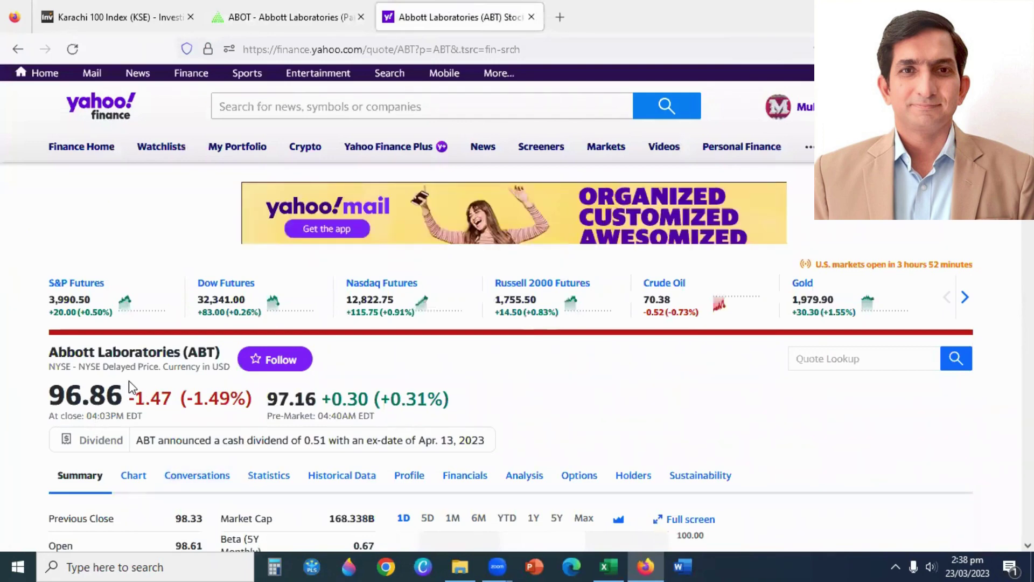
# Open ABT's Financials and scroll to the annual Income Statement showing 43,653,000 total revenue
pyautogui.scroll(-2, 156, 350)
pyautogui.scroll(2, 321, 341)
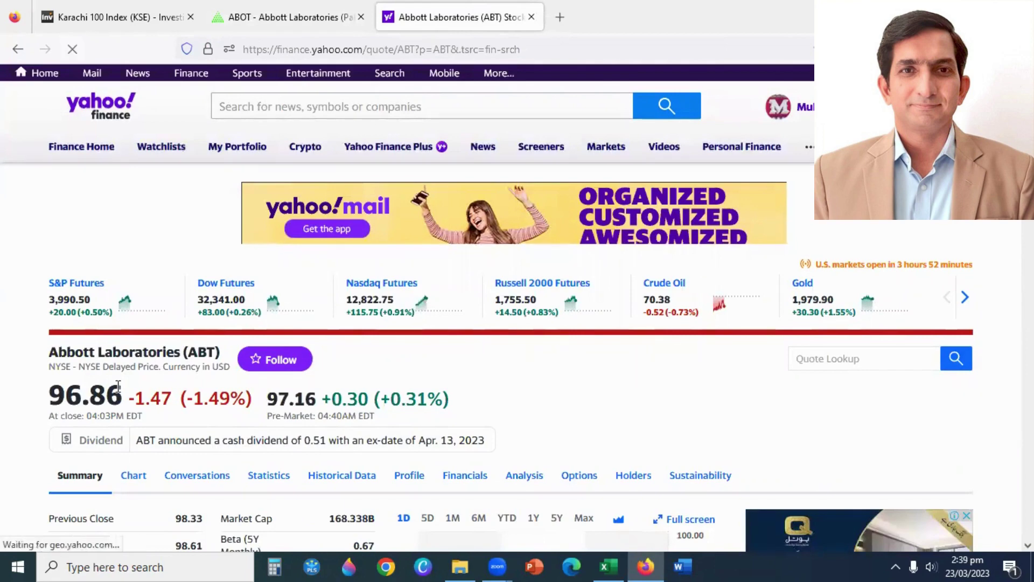
pyautogui.scroll(-2, 118, 391)
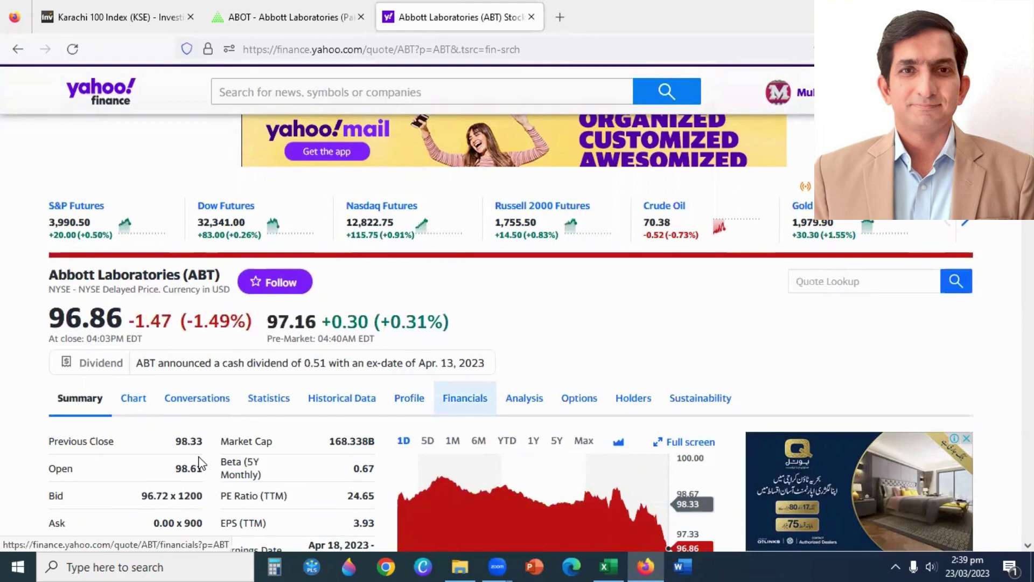
pyautogui.click(465, 398)
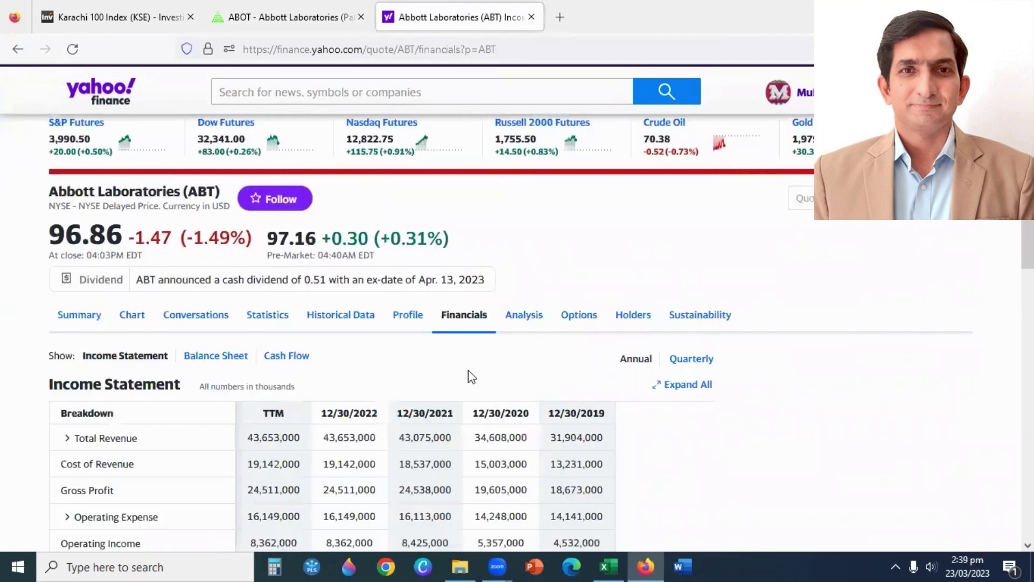
pyautogui.scroll(-3, 139, 367)
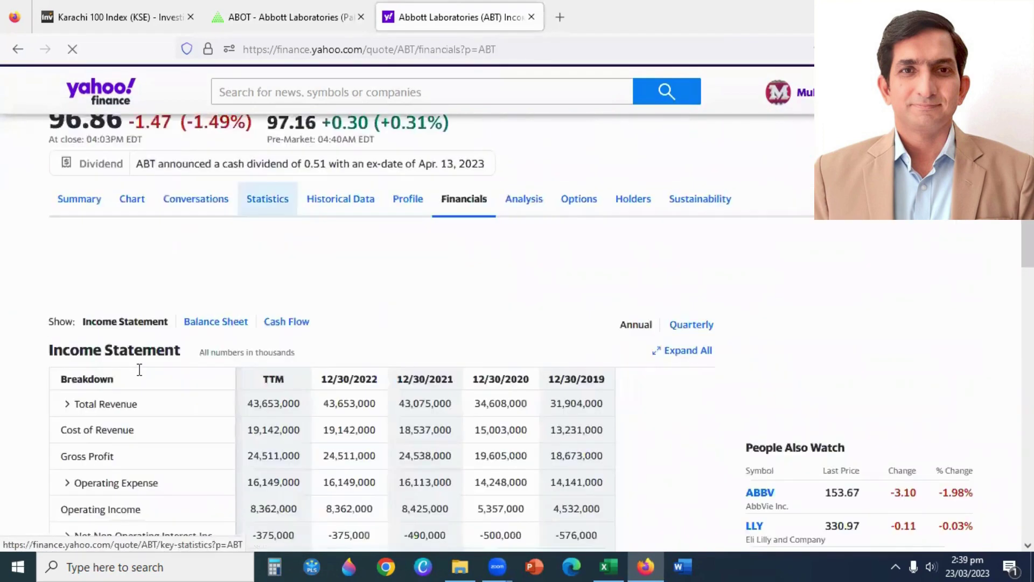
pyautogui.scroll(-1, 139, 370)
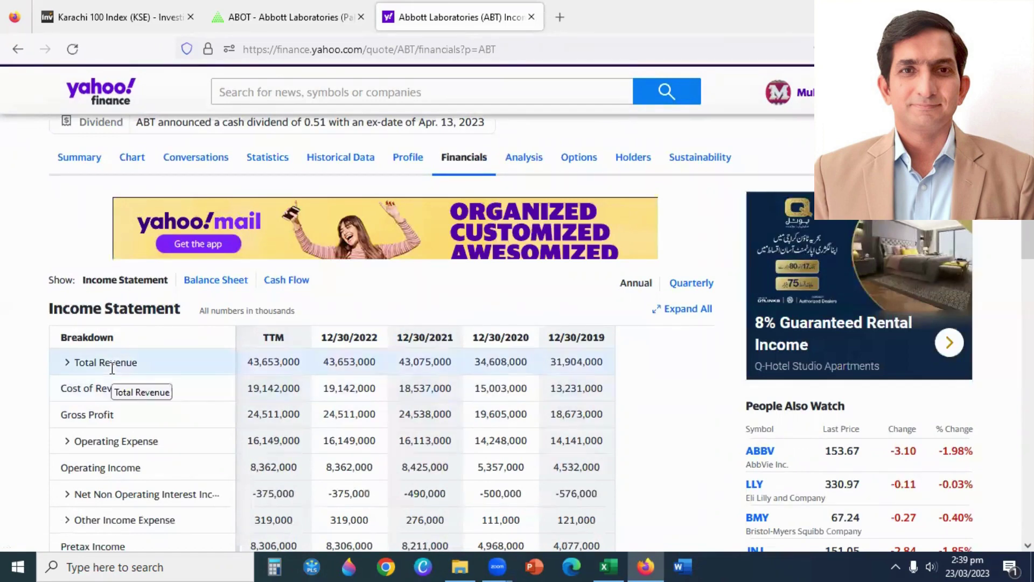
# Scroll ABT's income statement to the 8,306,000 pretax income and 1,373,000 tax provision rows
pyautogui.click(602, 564)
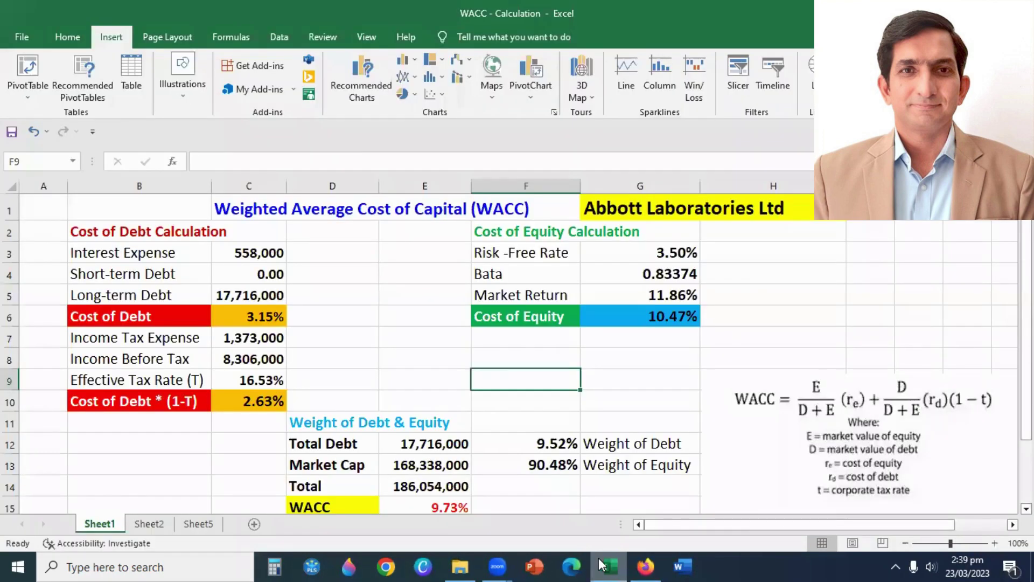
pyautogui.click(602, 564)
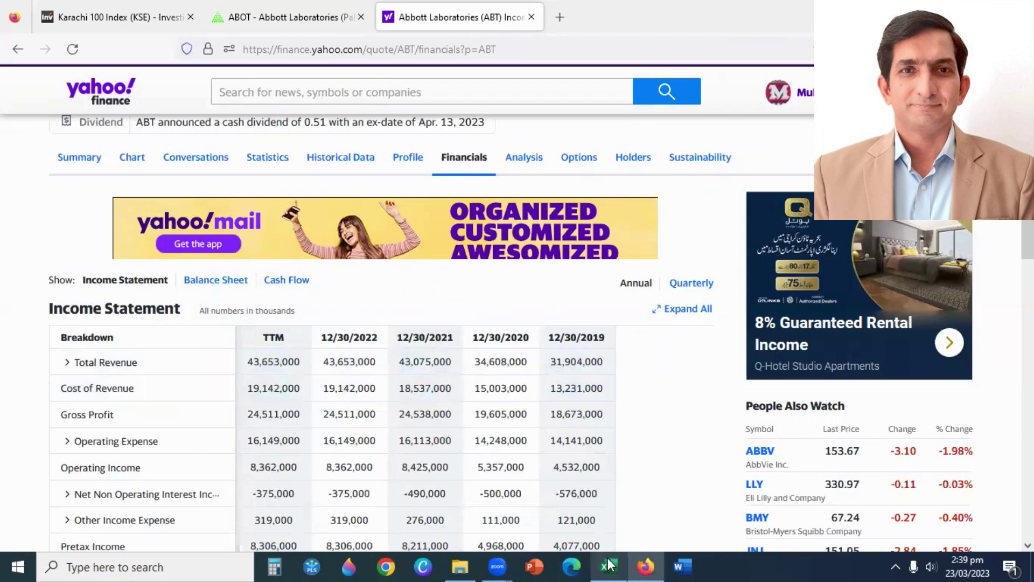
pyautogui.click(607, 563)
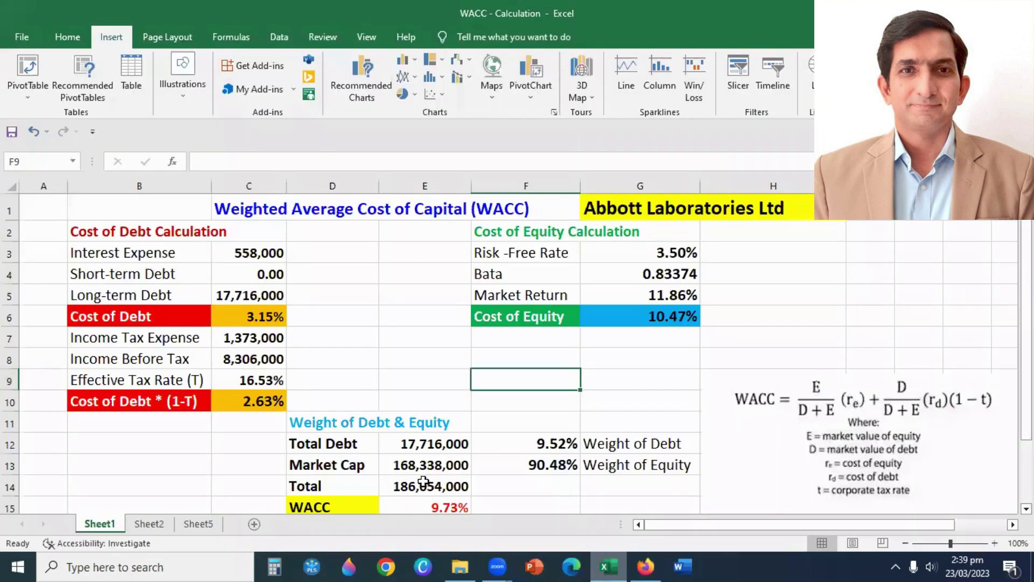
pyautogui.click(612, 563)
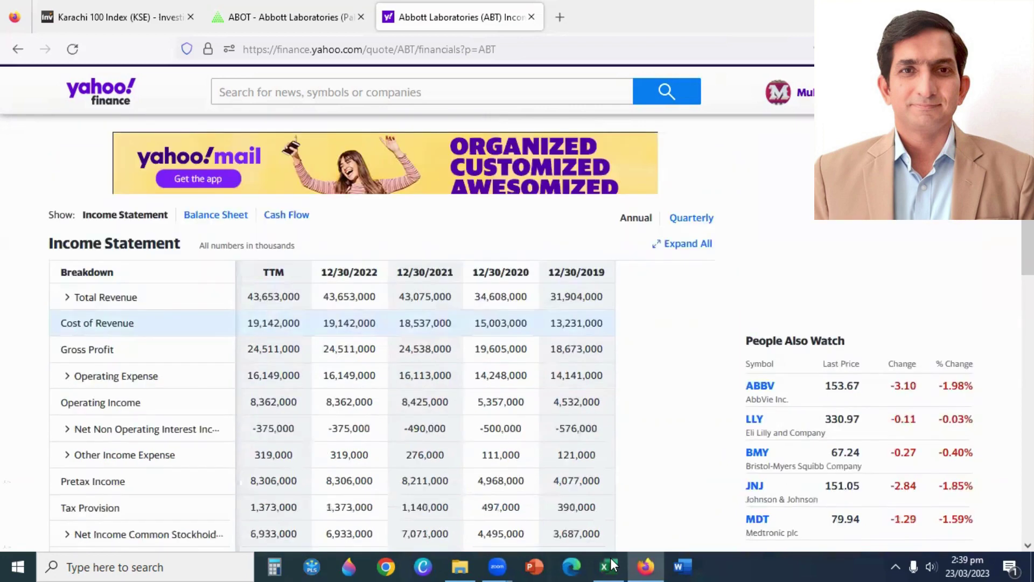
pyautogui.scroll(-3, 612, 564)
pyautogui.scroll(-1, 611, 563)
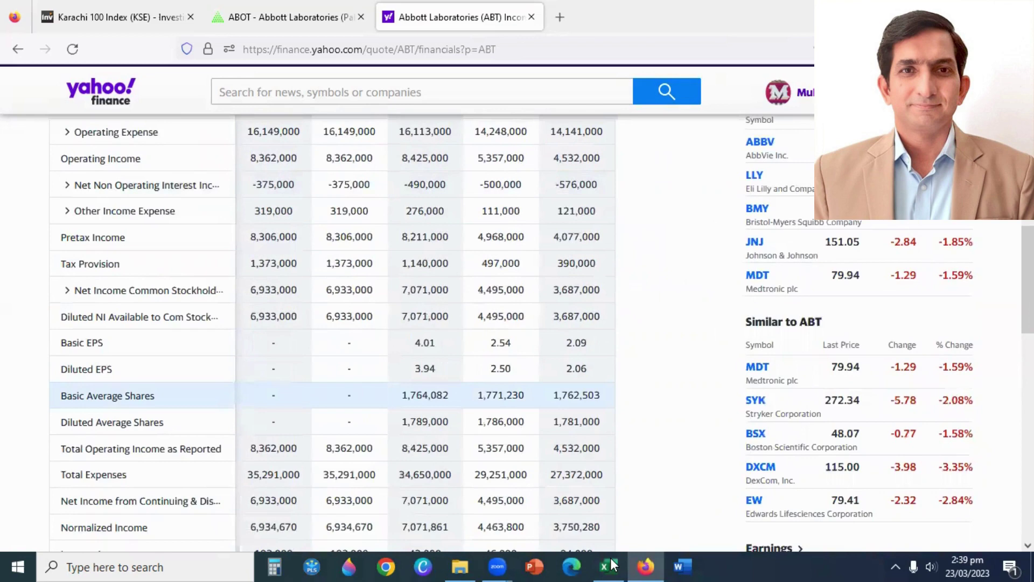
pyautogui.scroll(-1, 162, 398)
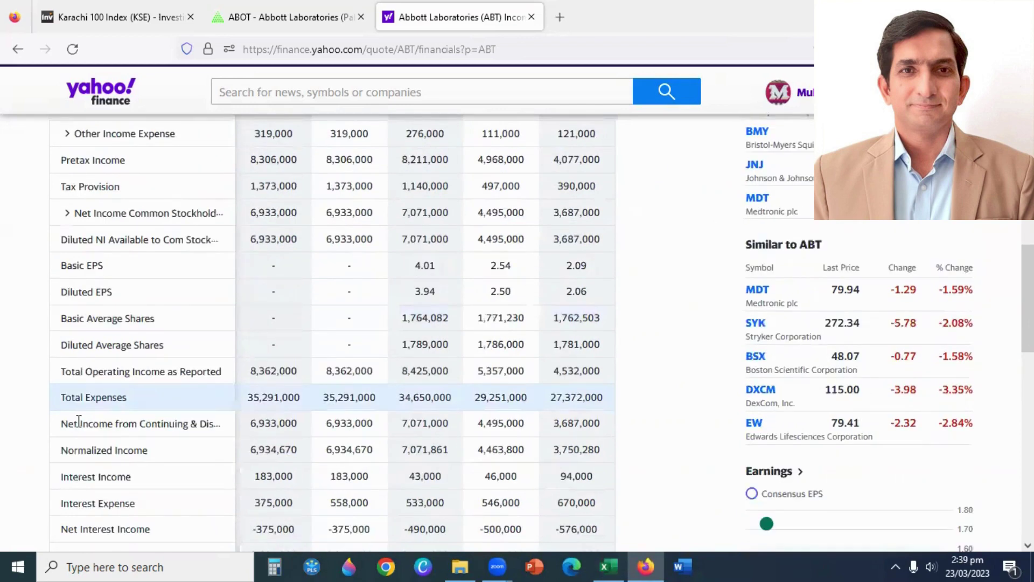
pyautogui.scroll(-1, 78, 420)
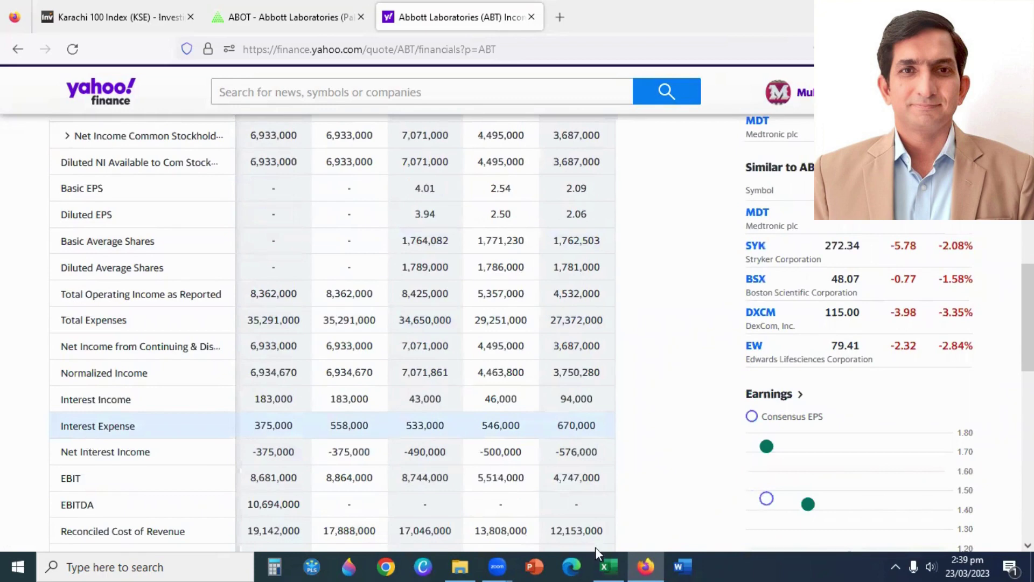
# Compare those pretax income and tax figures against the WACC worksheet, ending on Yahoo Finance
pyautogui.click(608, 566)
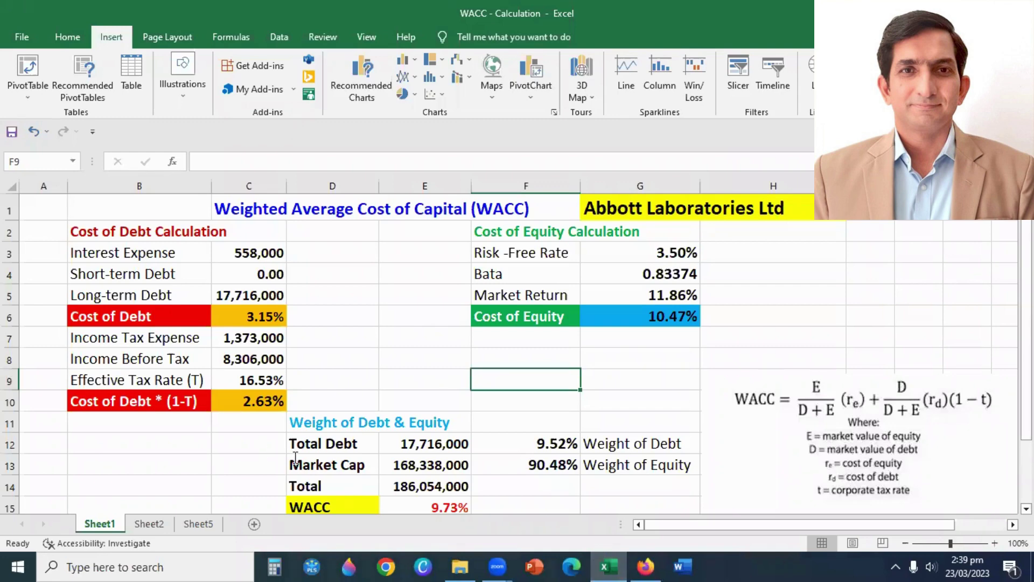
pyautogui.hotkey('alt', 'Tab')
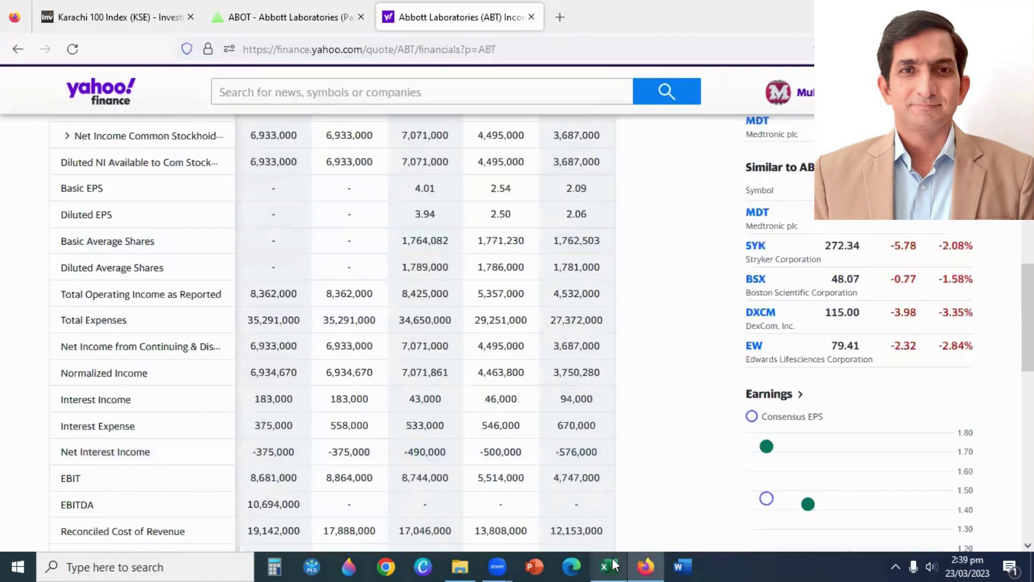
pyautogui.click(607, 565)
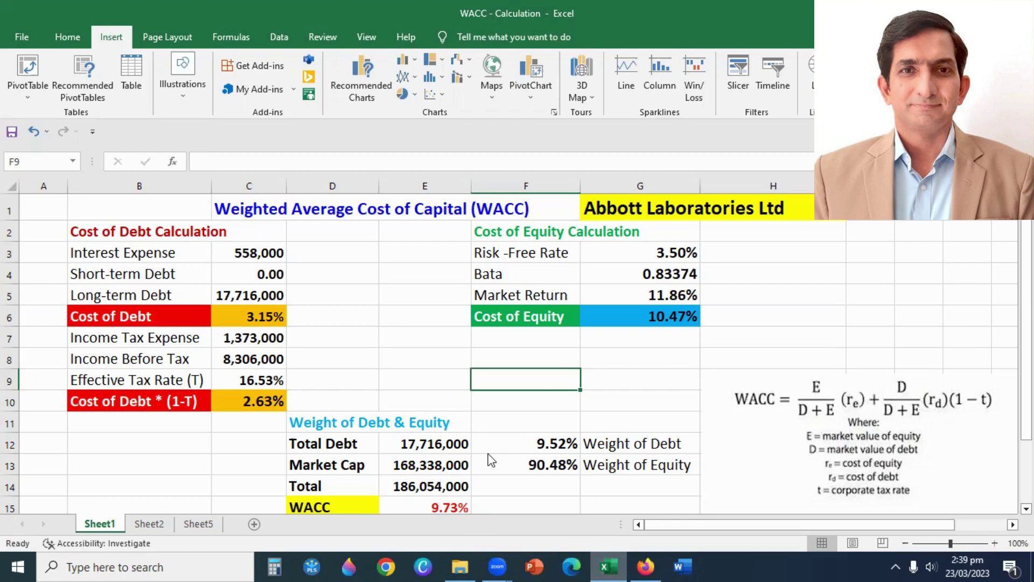
pyautogui.hotkey('alt', 'Tab')
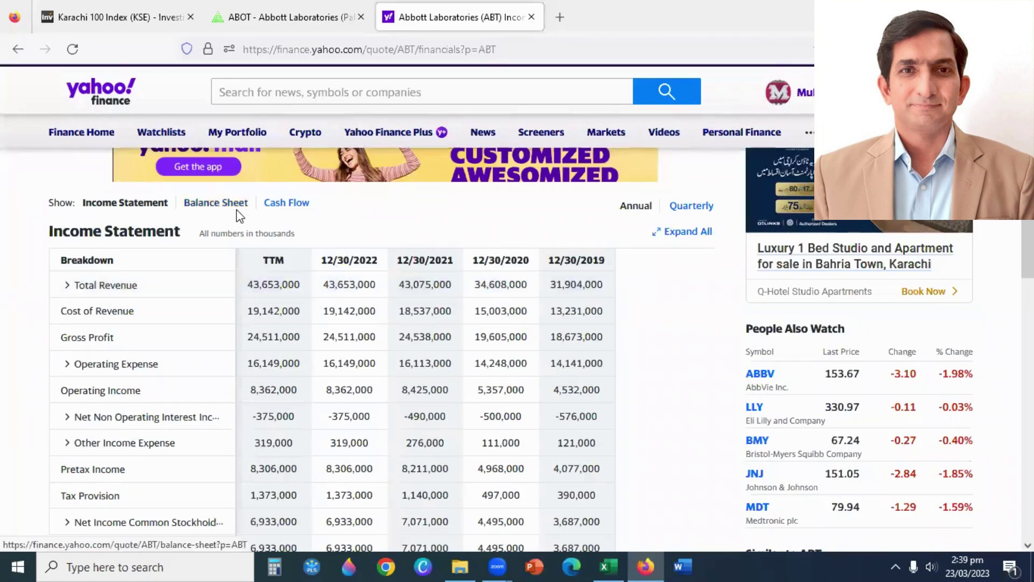
# Open Abbott's Balance Sheet link in a new tab and switch to it
pyautogui.rightClick(211, 203)
pyautogui.click(238, 221)
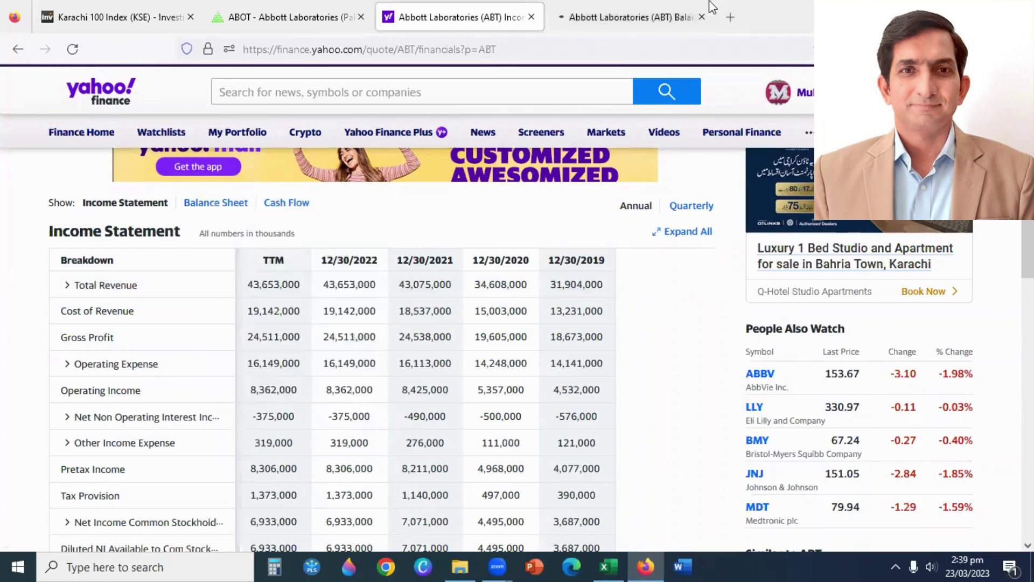
pyautogui.hotkey('ctrl', 'Tab')
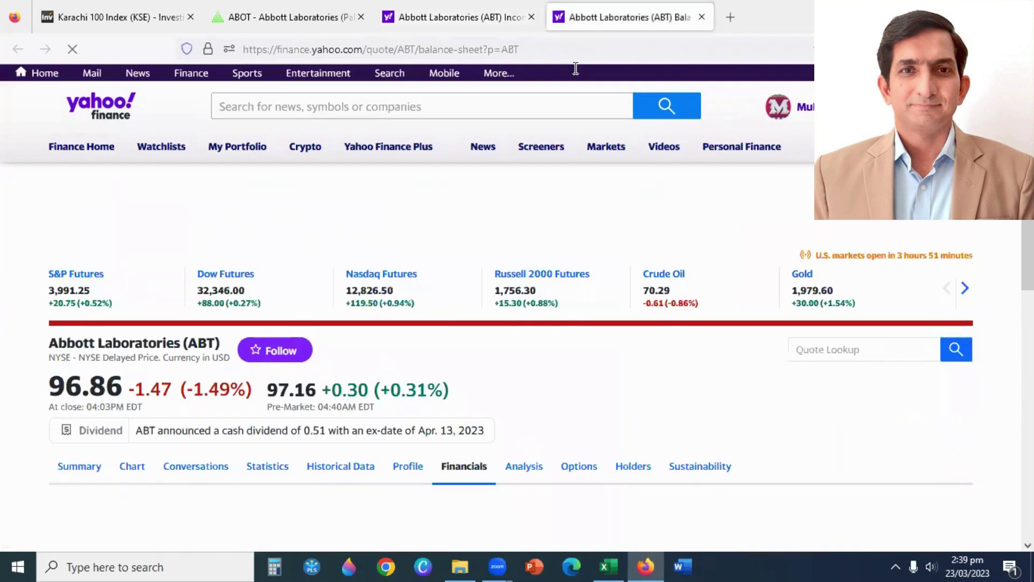
# Scroll to the Total Debt row of 17,716,000, then return to the Excel WACC worksheet
pyautogui.scroll(-3, 469, 379)
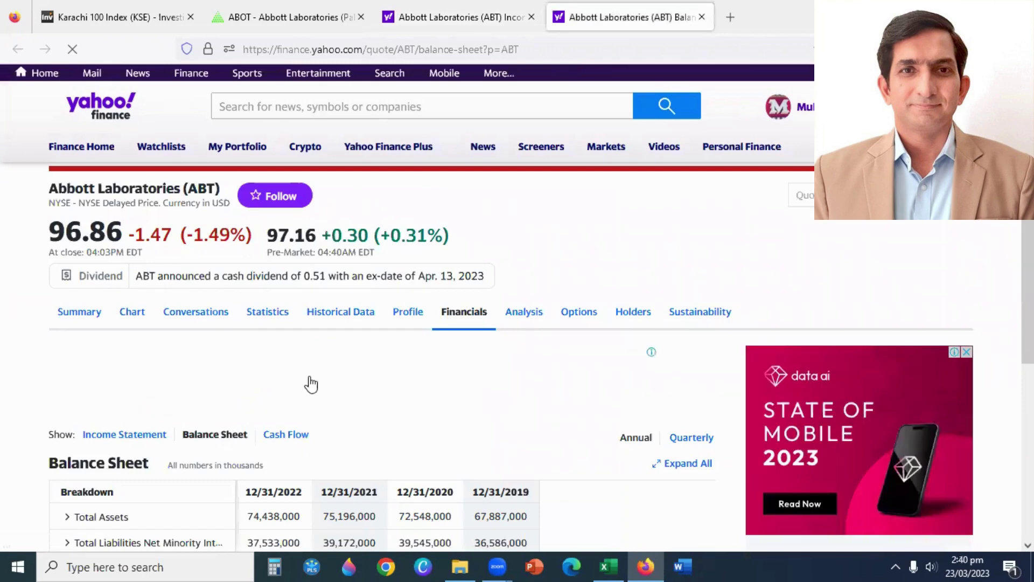
pyautogui.scroll(-4, 430, 369)
pyautogui.scroll(-2, 71, 422)
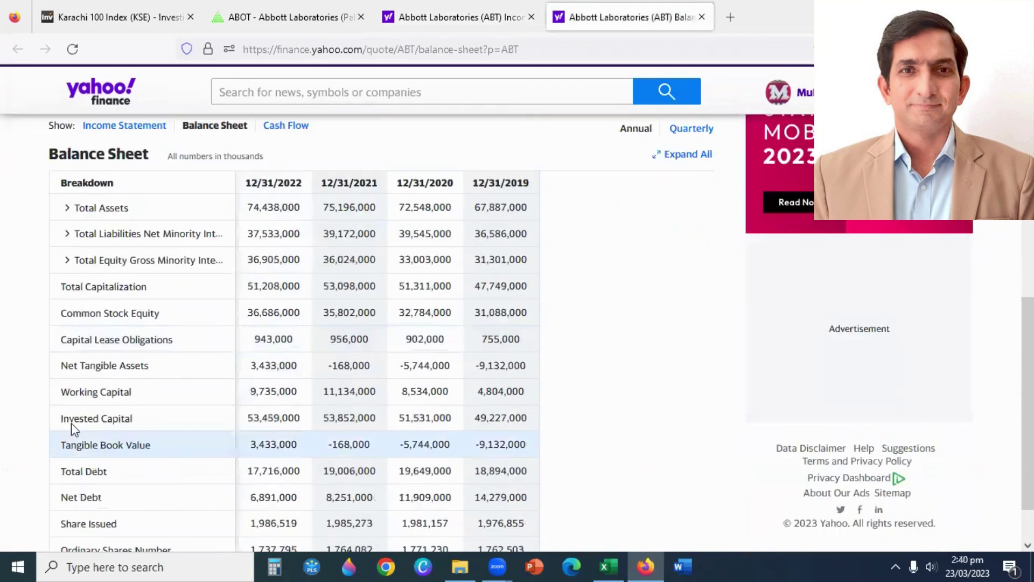
pyautogui.scroll(-1, 71, 423)
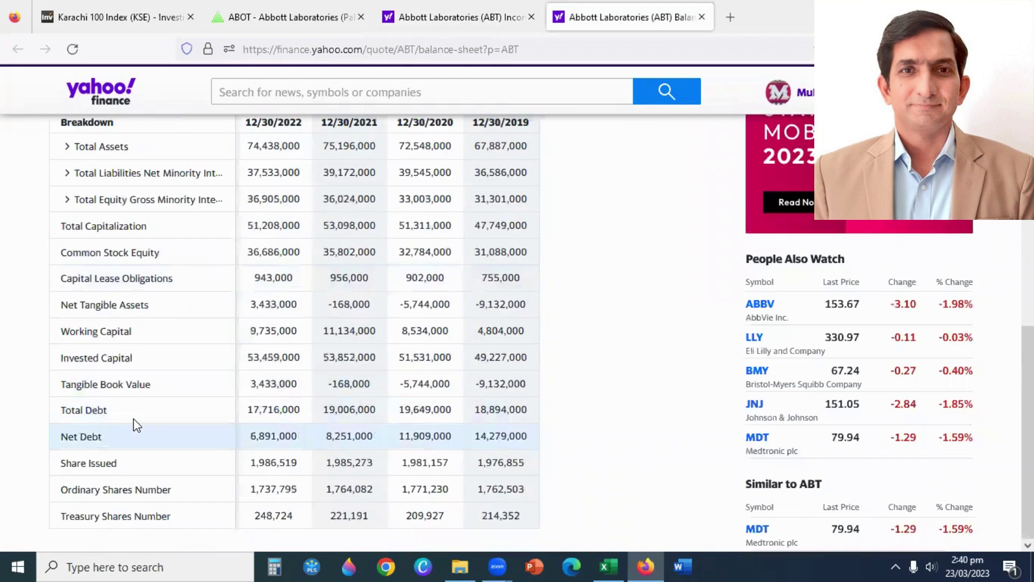
pyautogui.scroll(4, 208, 424)
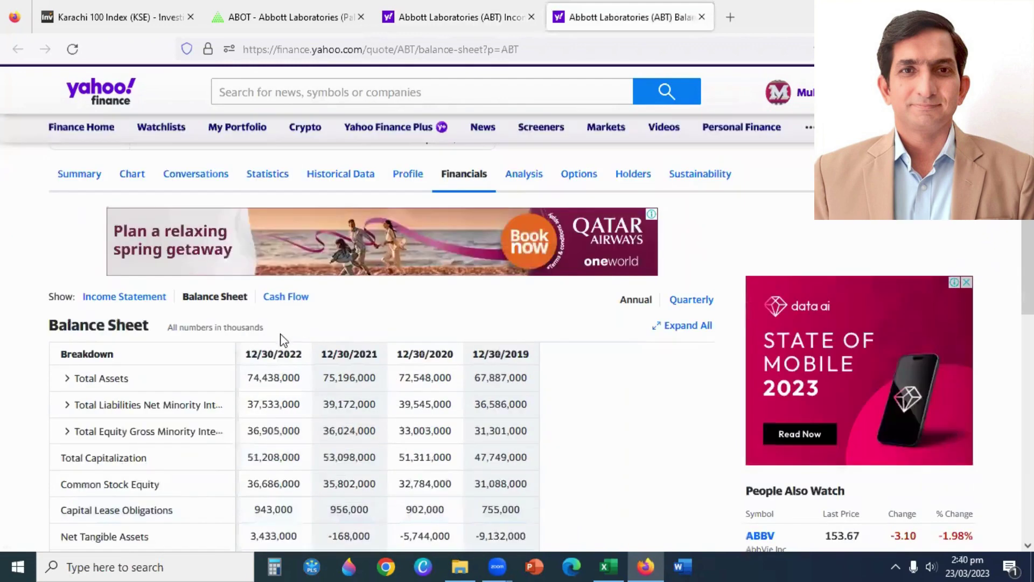
pyautogui.scroll(-5, 210, 439)
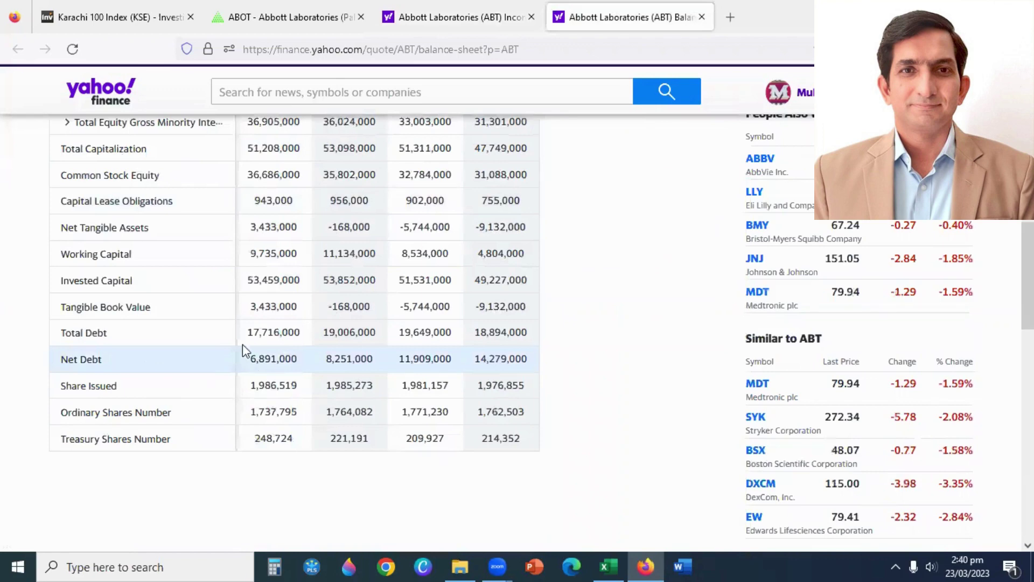
pyautogui.click(608, 566)
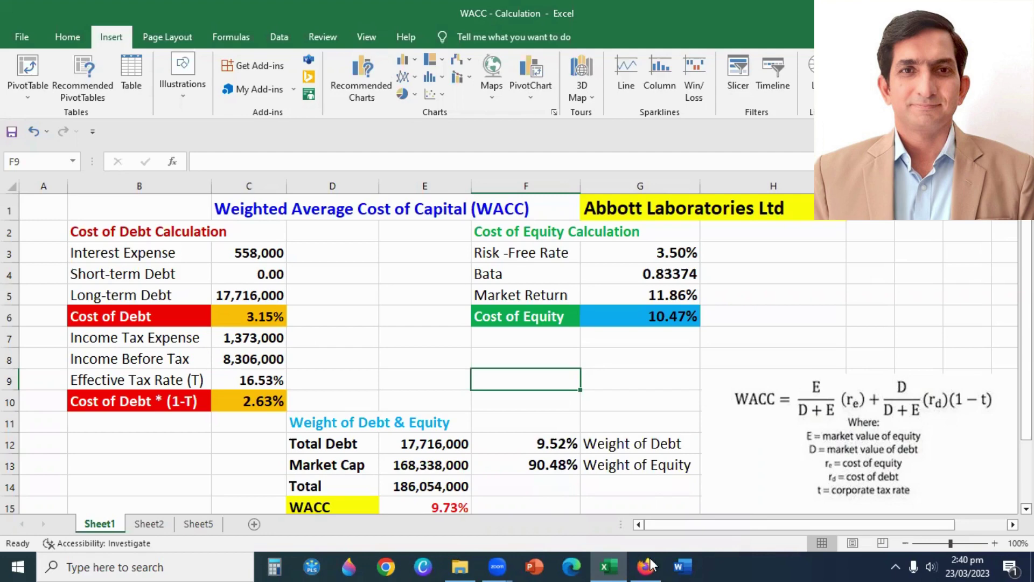
# Go back from the WACC sheet to the Yahoo balance sheet showing Total Debt of 17,716,000
pyautogui.hotkey('alt', 'Tab')
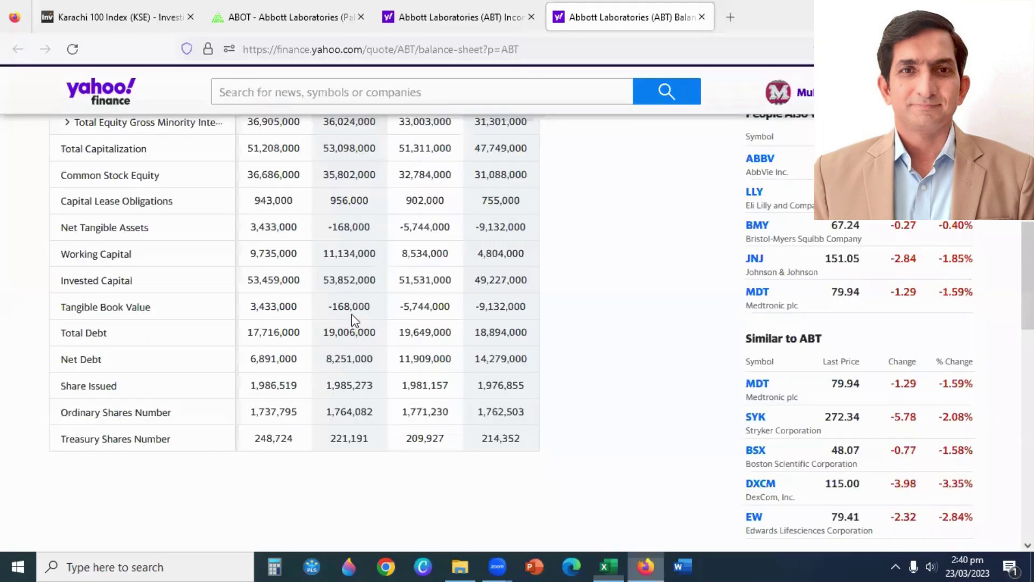
# Compare Yahoo's 8,306,000 pretax income and 1,373,000 tax provision with the worksheet, finishing in Excel
pyautogui.scroll(10, 353, 318)
pyautogui.click(457, 21)
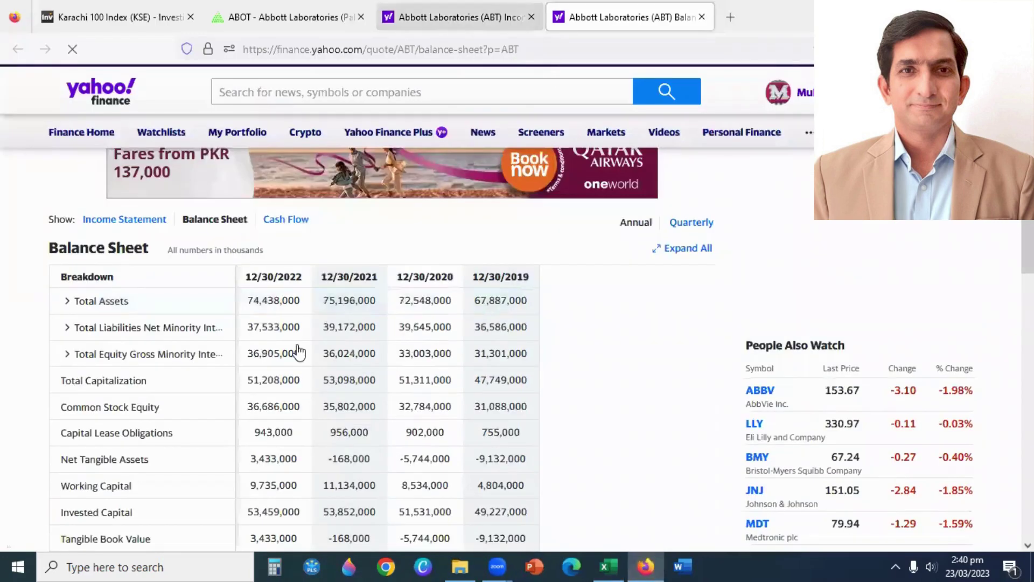
pyautogui.scroll(-4, 299, 351)
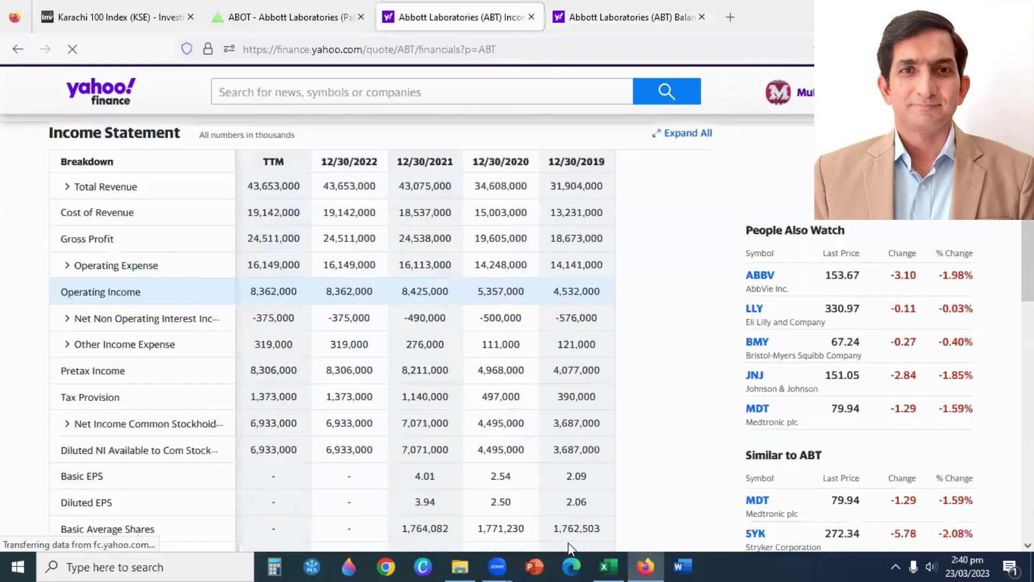
pyautogui.click(609, 566)
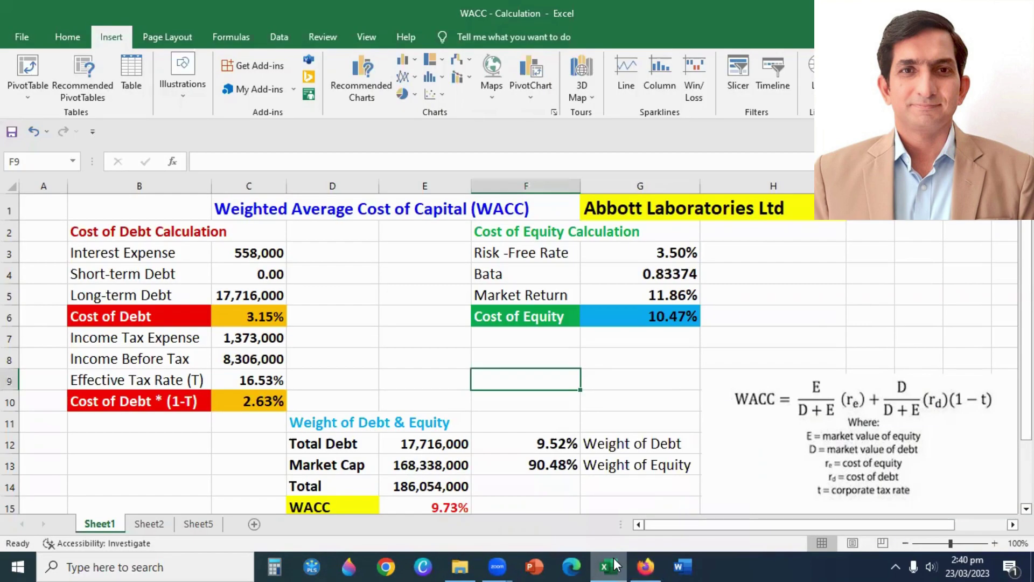
pyautogui.click(614, 565)
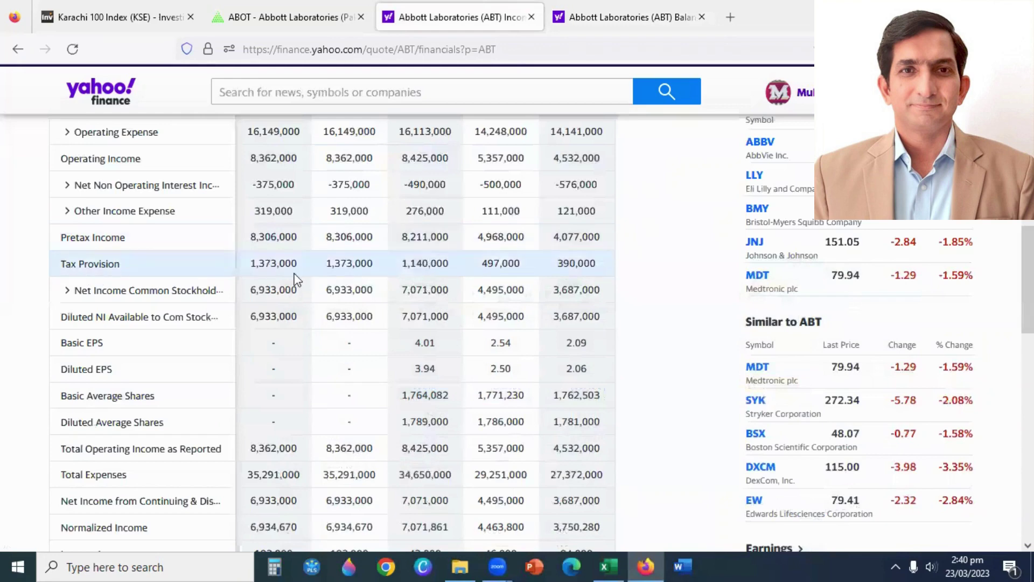
pyautogui.scroll(3, 306, 312)
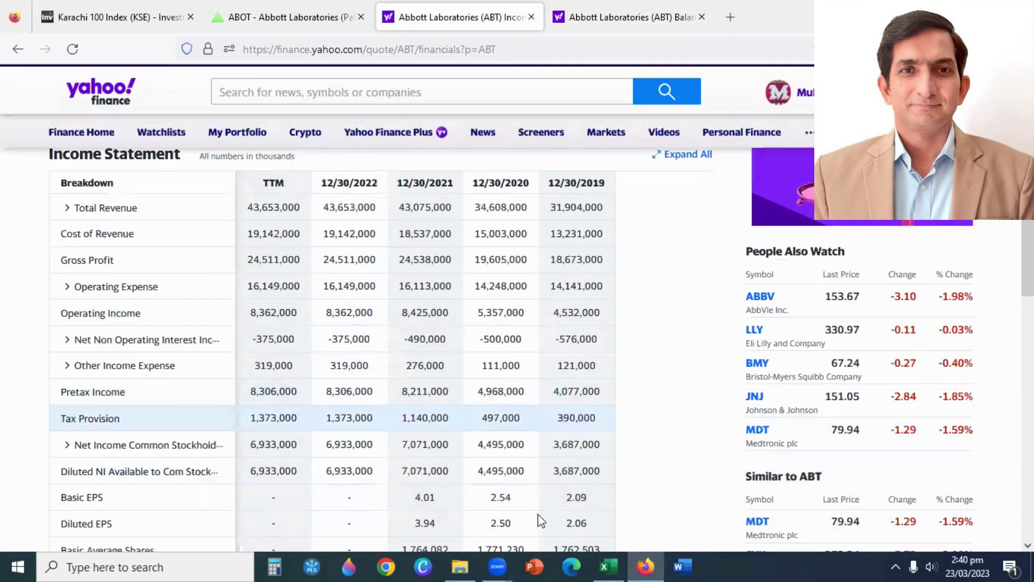
pyautogui.click(615, 563)
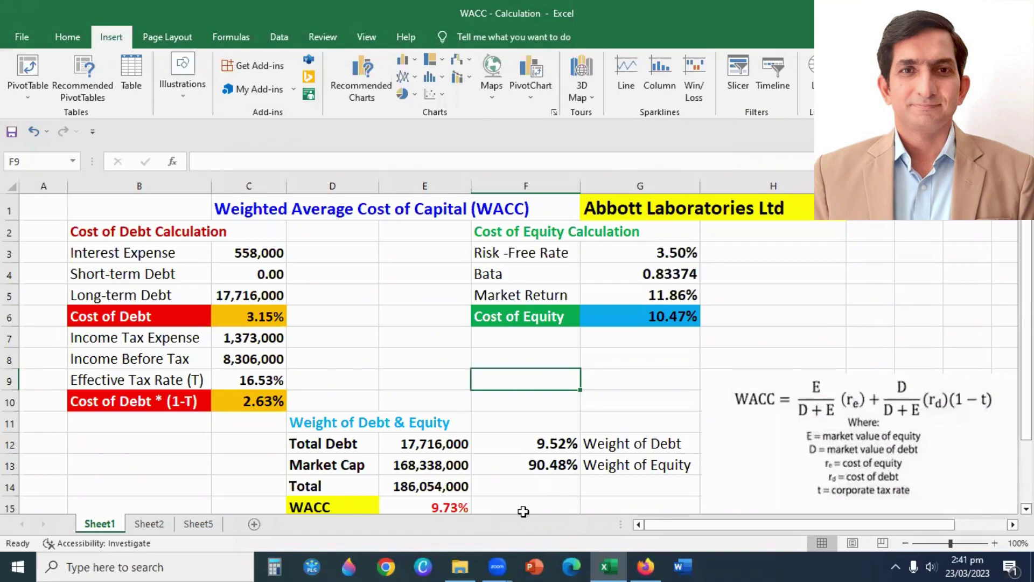
pyautogui.moveTo(608, 566)
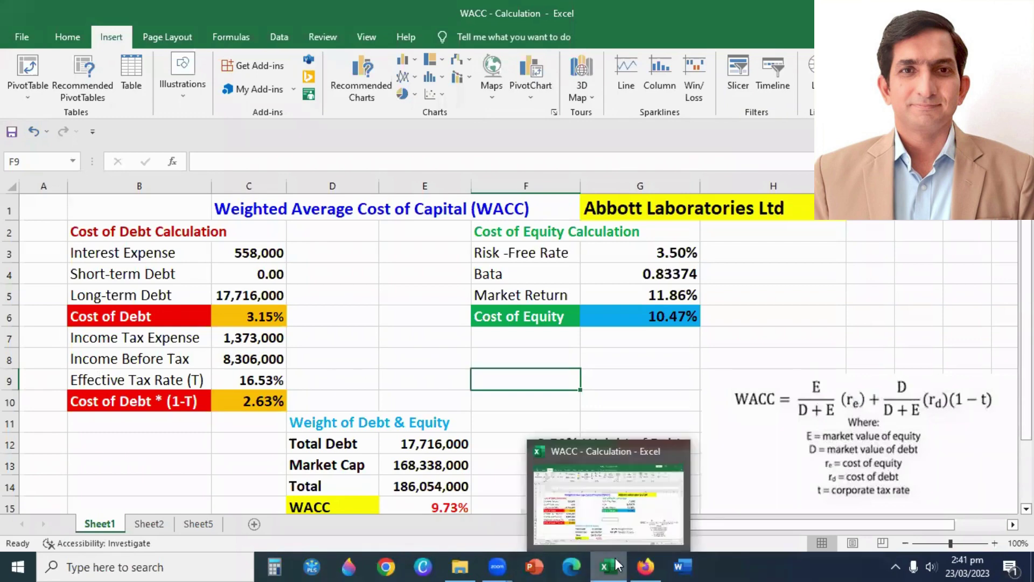
pyautogui.click(617, 564)
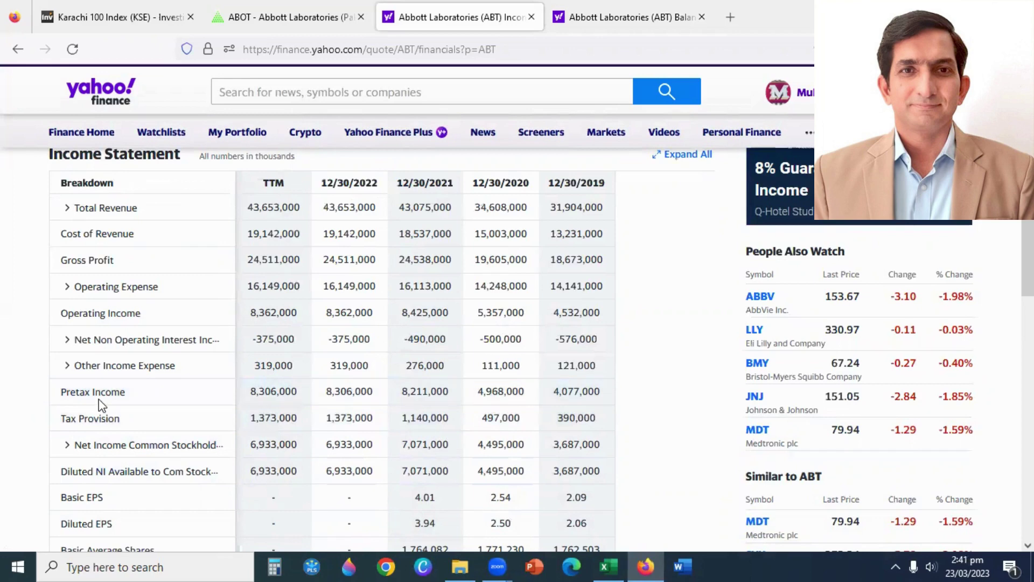
pyautogui.scroll(2, 328, 350)
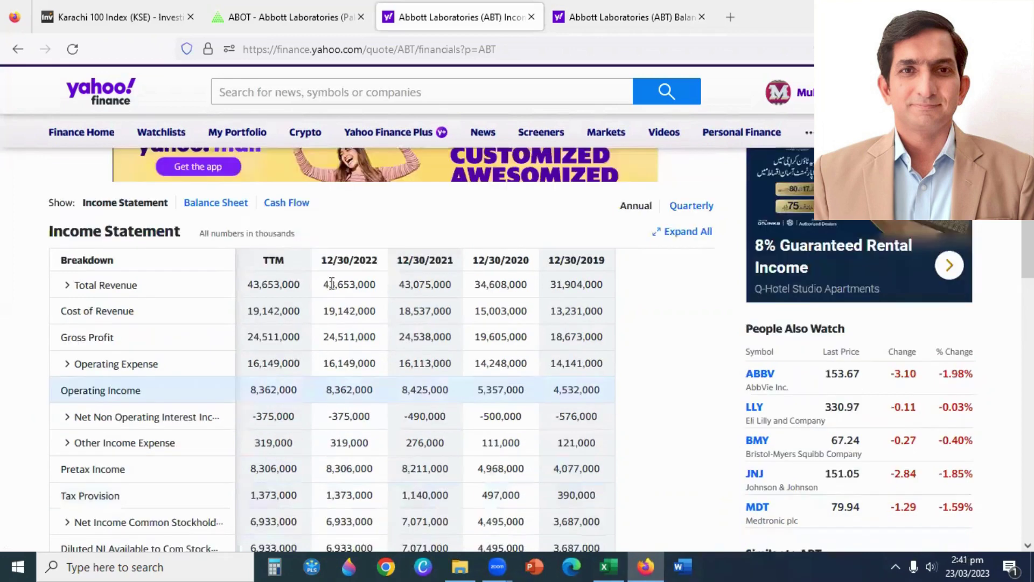
pyautogui.scroll(-2, 338, 324)
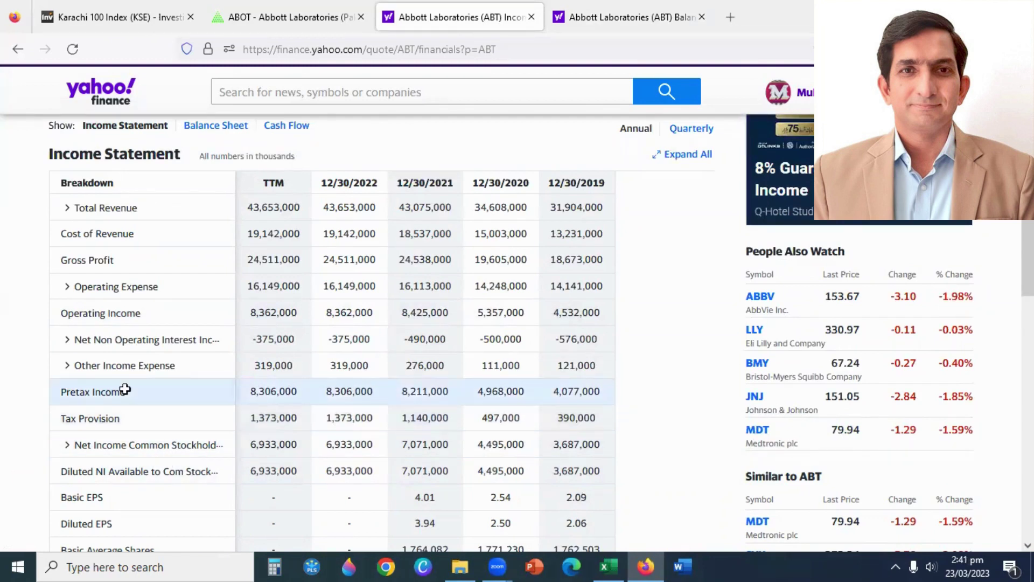
pyautogui.hotkey('alt', 'Tab')
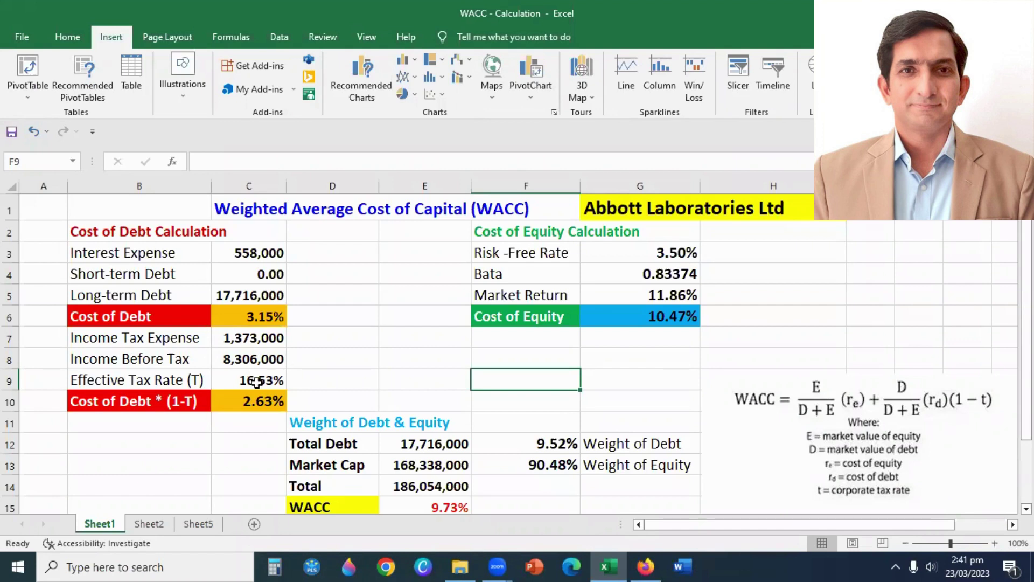
# Scroll to row 1 to review the WACC table, including the 10.47% cost of equity and 9.73% WACC
pyautogui.scroll(-4, 724, 479)
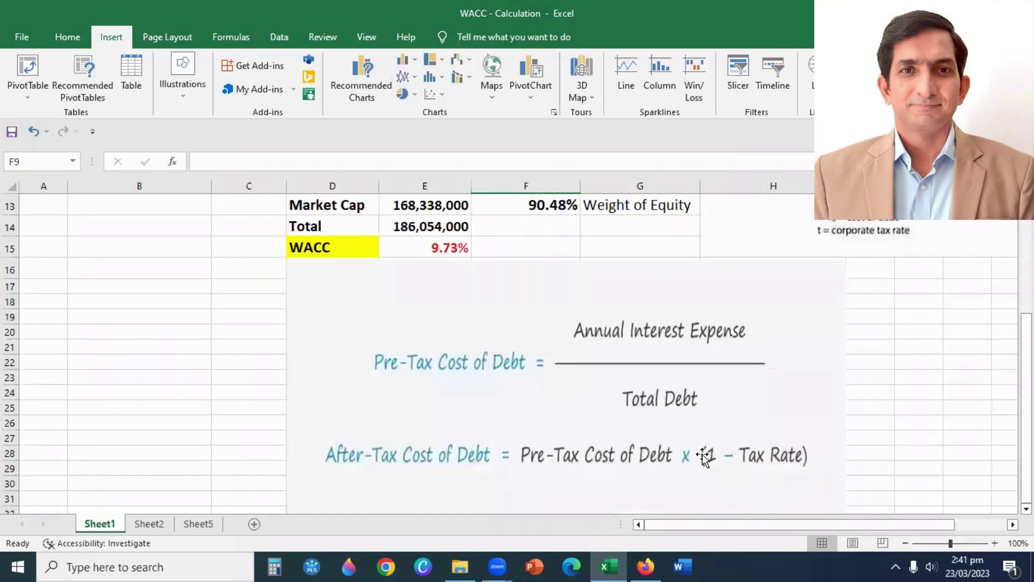
pyautogui.scroll(3, 239, 331)
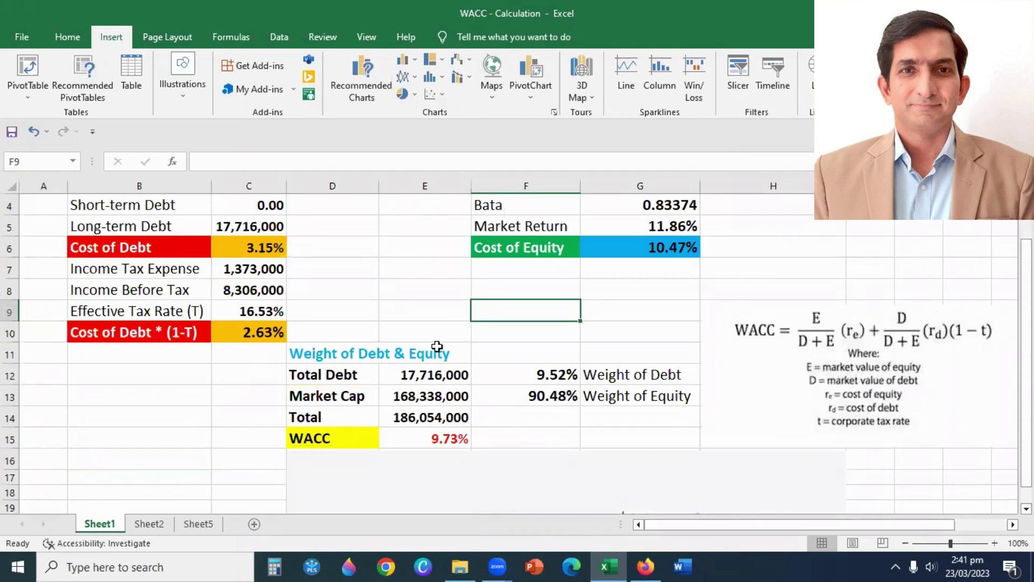
pyautogui.scroll(1, 377, 323)
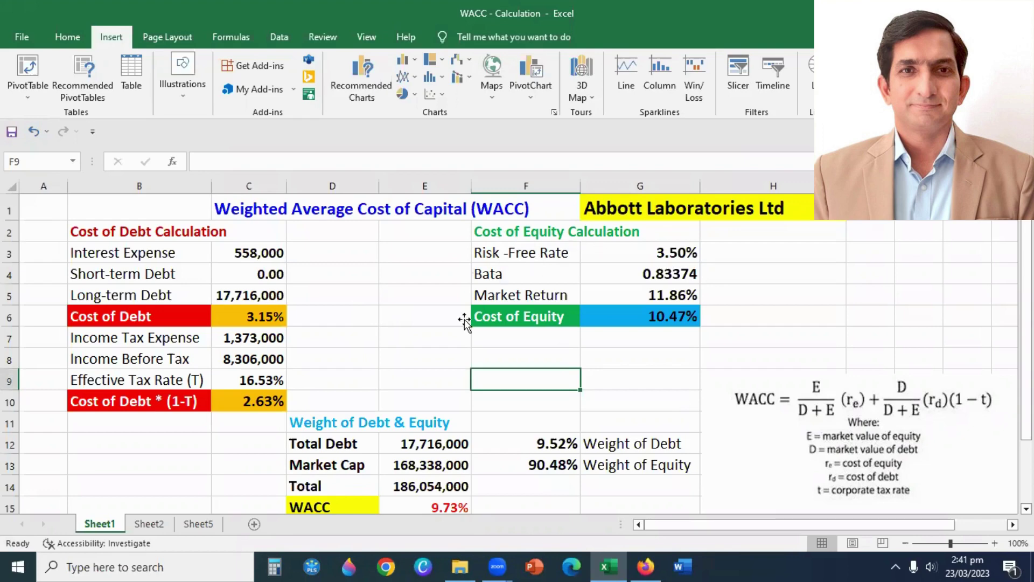
pyautogui.scroll(-9, 464, 319)
pyautogui.scroll(-2, 464, 322)
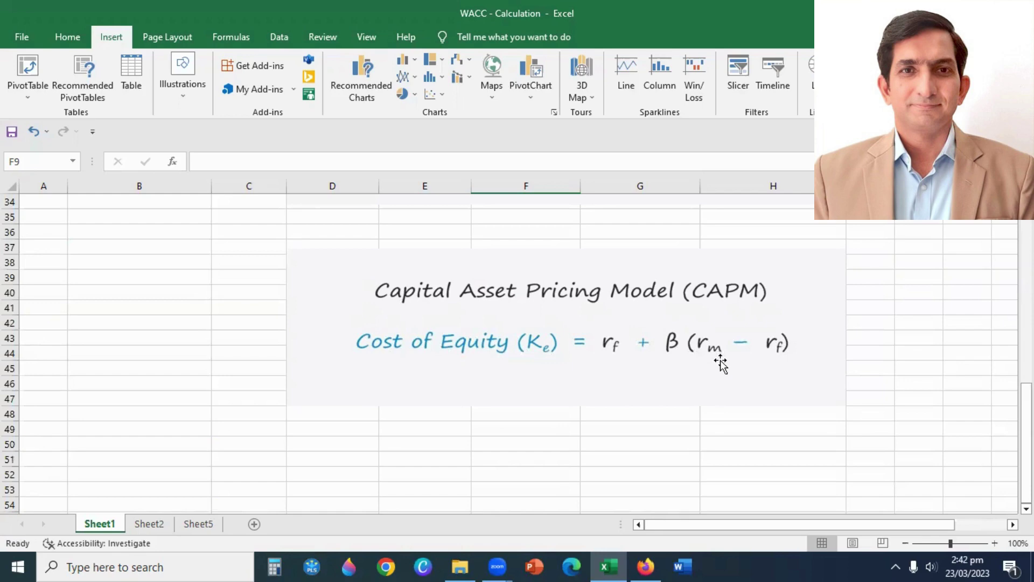
pyautogui.scroll(3, 546, 351)
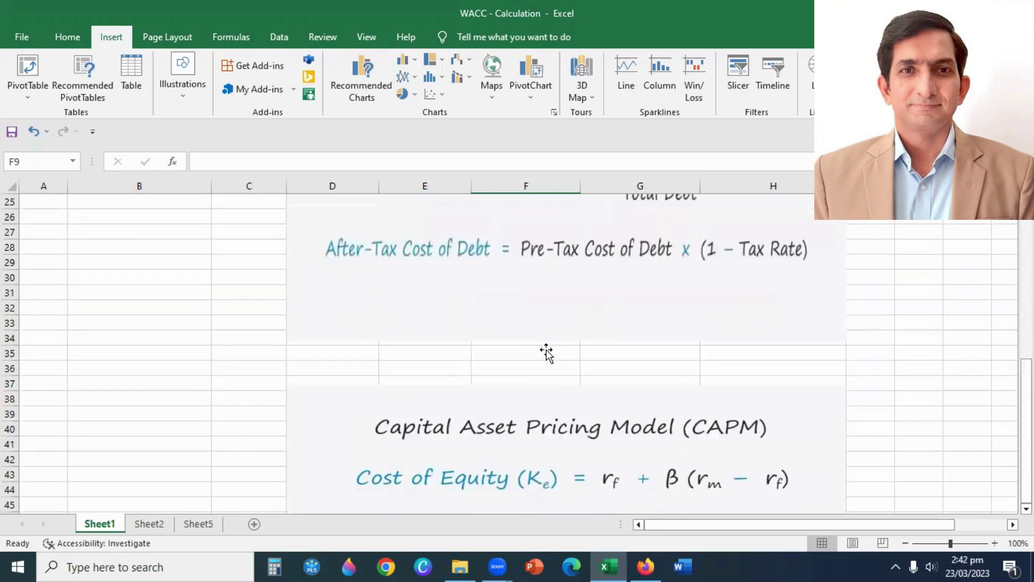
pyautogui.scroll(7, 546, 351)
pyautogui.scroll(1, 546, 351)
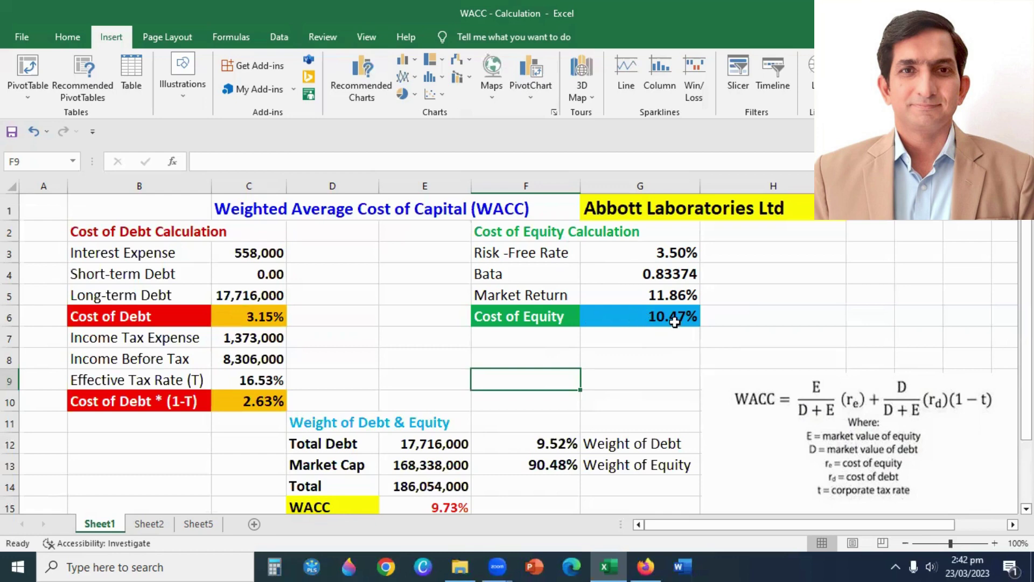
pyautogui.scroll(-1, 674, 321)
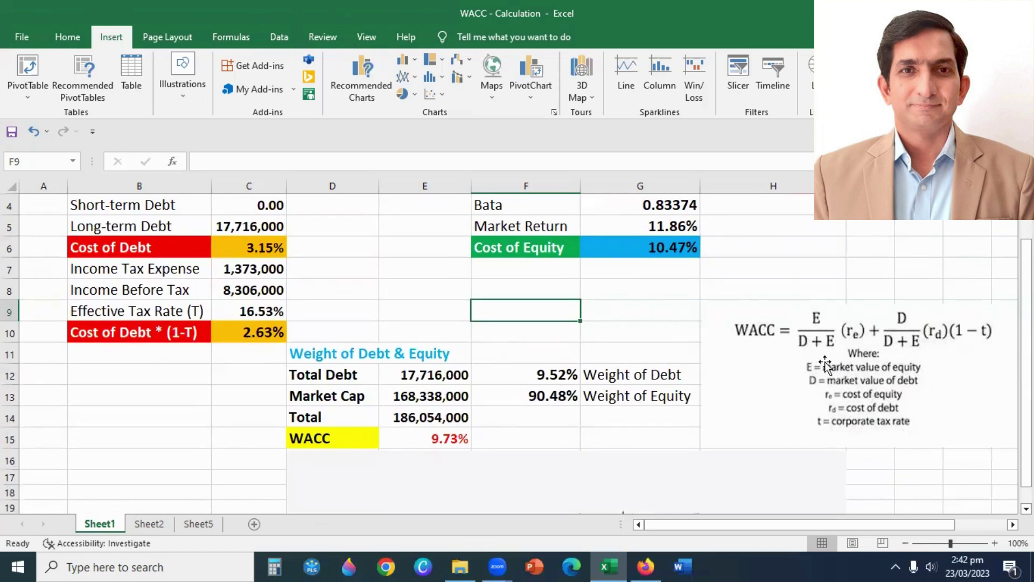
pyautogui.scroll(1, 603, 322)
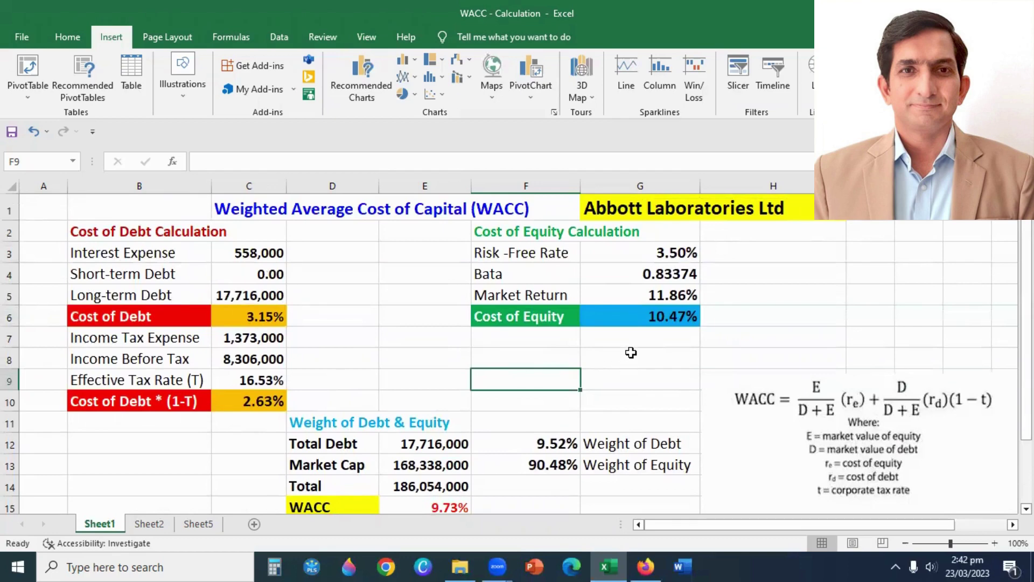
pyautogui.scroll(-1, 628, 365)
pyautogui.scroll(-1, 623, 363)
pyautogui.scroll(2, 625, 363)
pyautogui.scroll(-1, 651, 468)
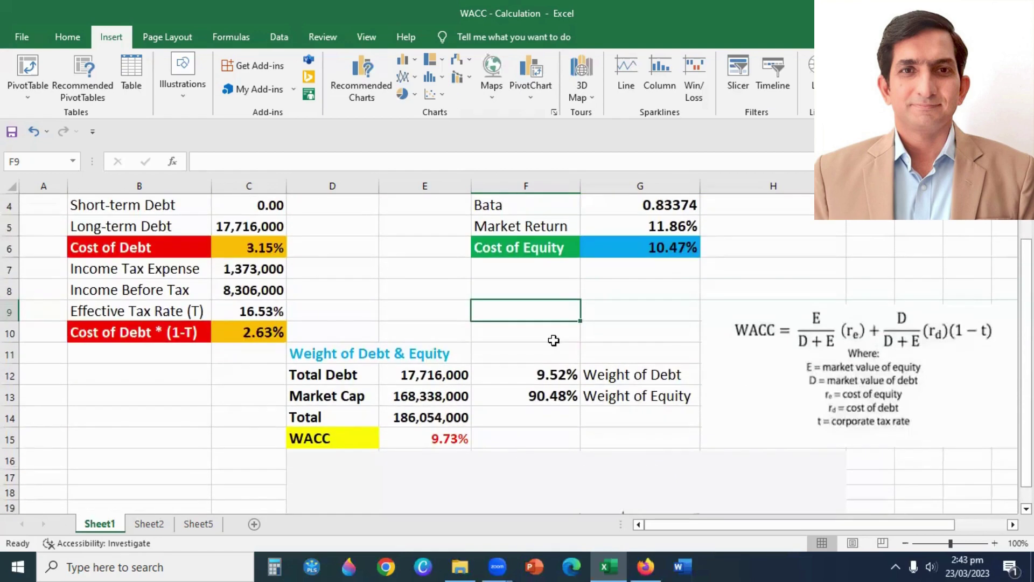
pyautogui.scroll(-1, 539, 339)
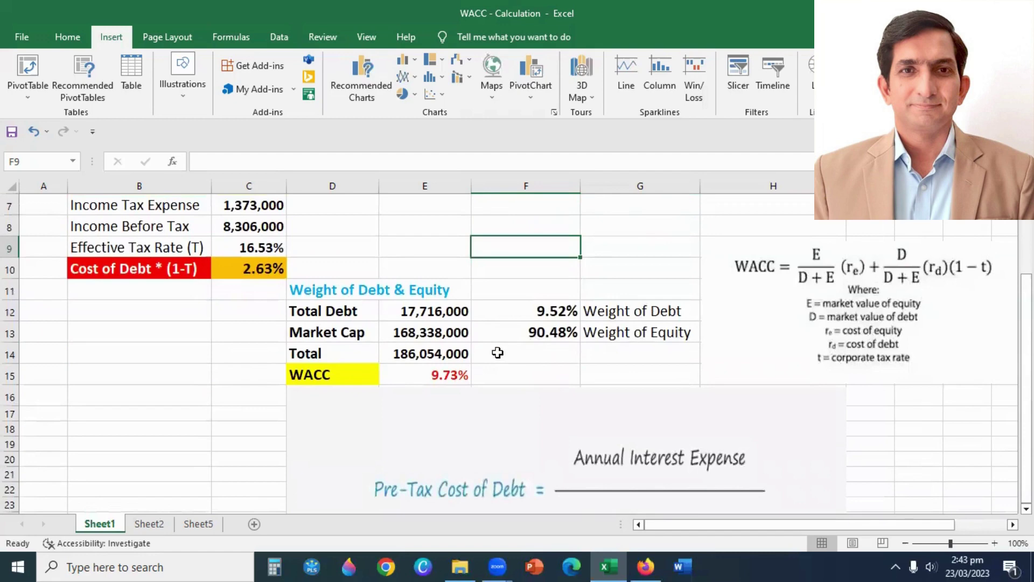
pyautogui.scroll(1, 496, 350)
pyautogui.scroll(1, 406, 381)
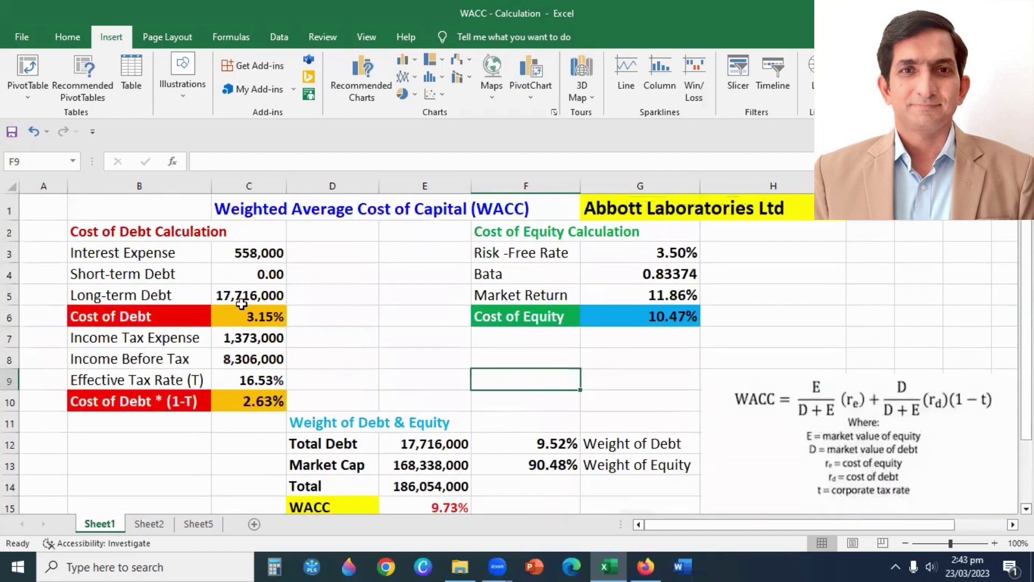
pyautogui.scroll(-3, 310, 310)
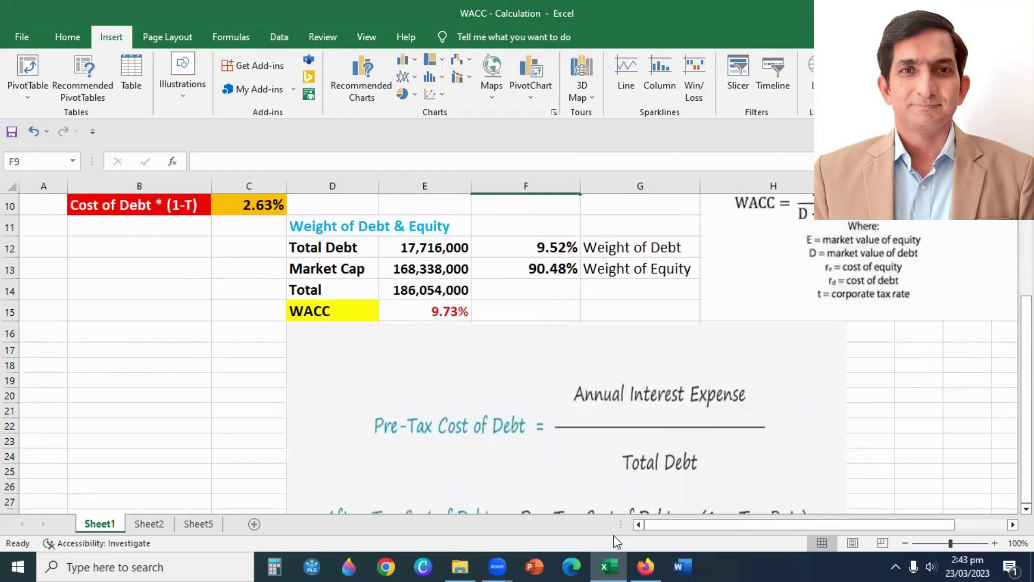
pyautogui.click(645, 563)
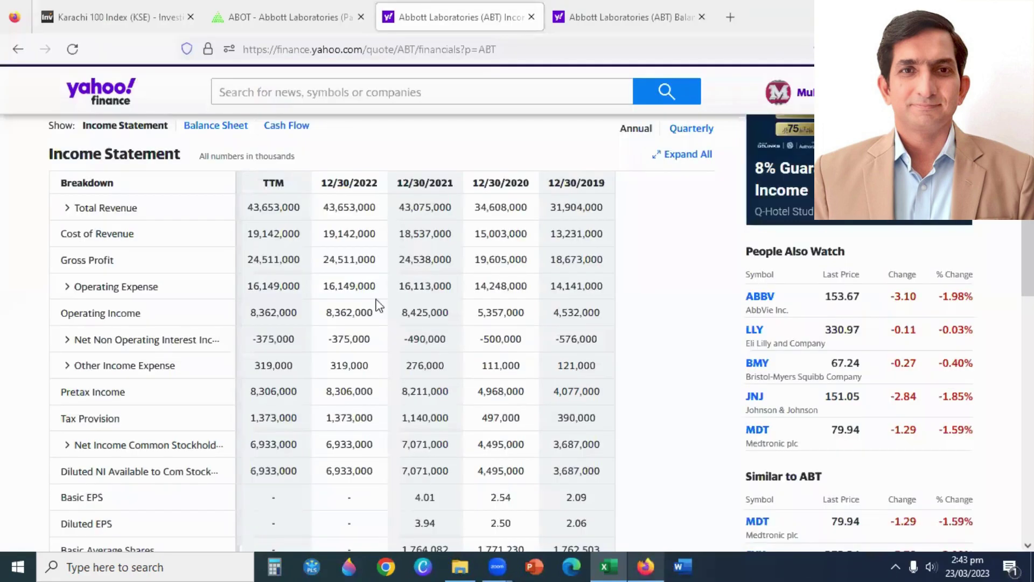
pyautogui.scroll(5, 357, 340)
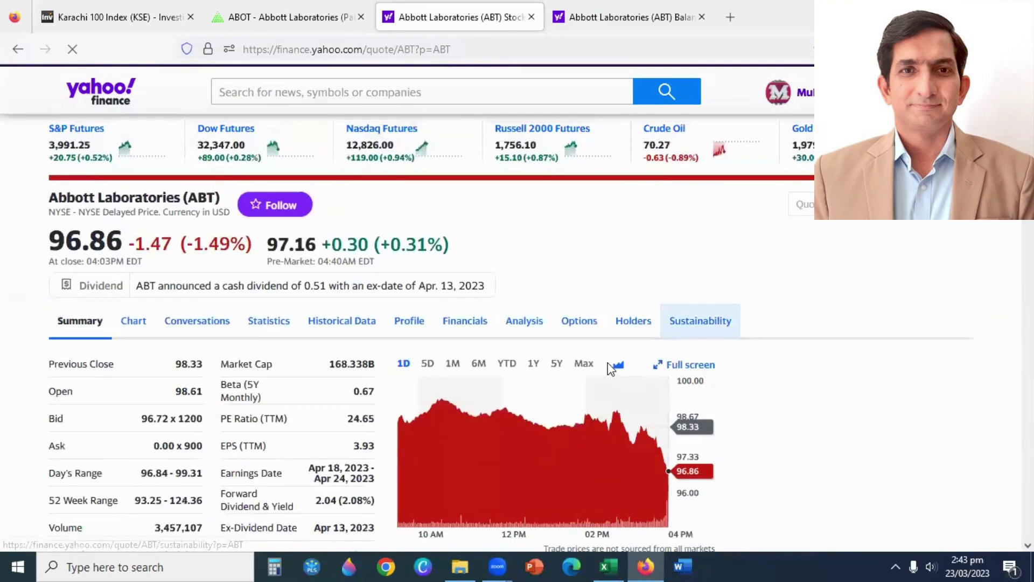
pyautogui.moveTo(331, 364); pyautogui.dragTo(372, 362)
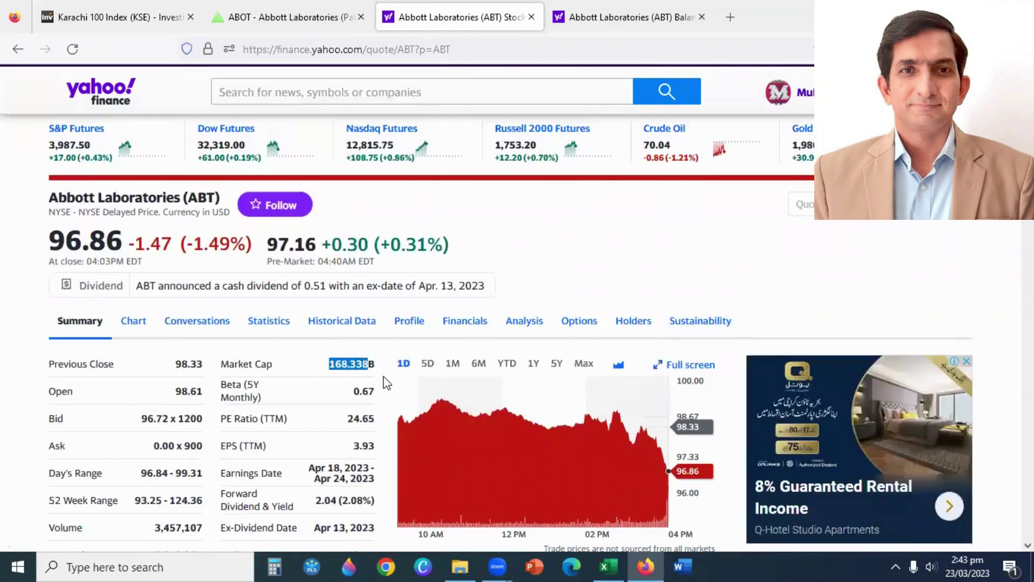
pyautogui.click(608, 565)
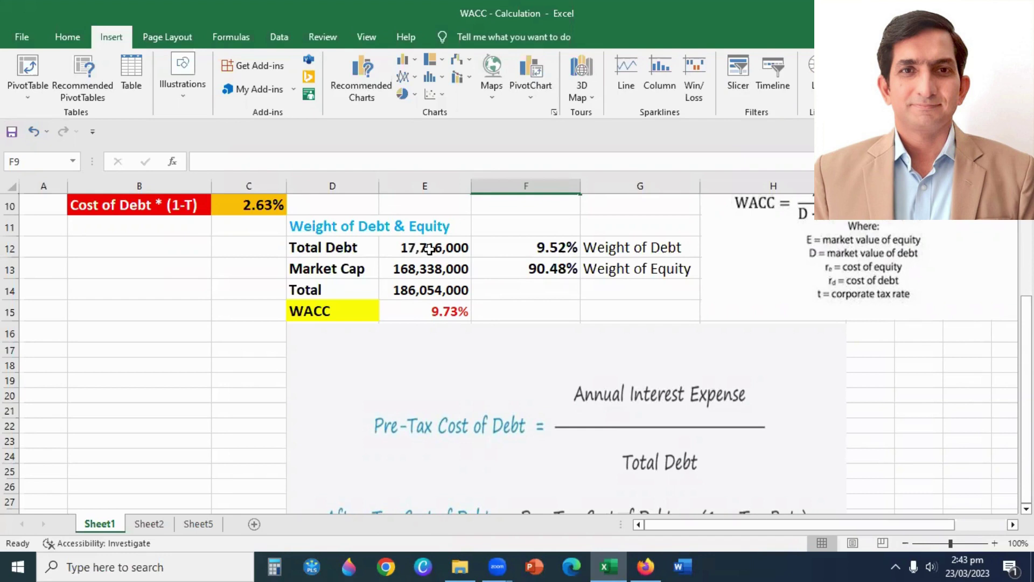
pyautogui.click(429, 249)
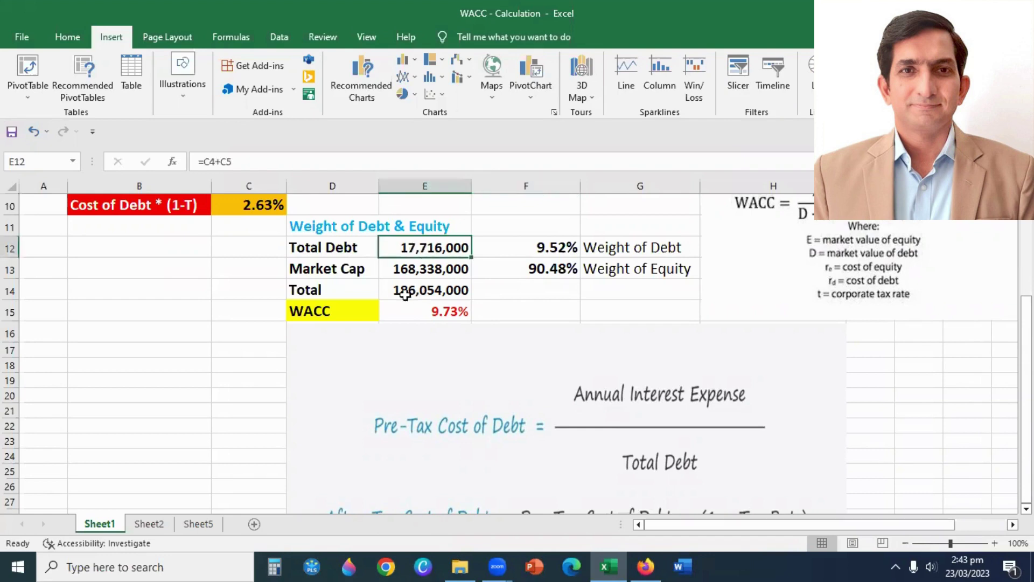
pyautogui.click(554, 248)
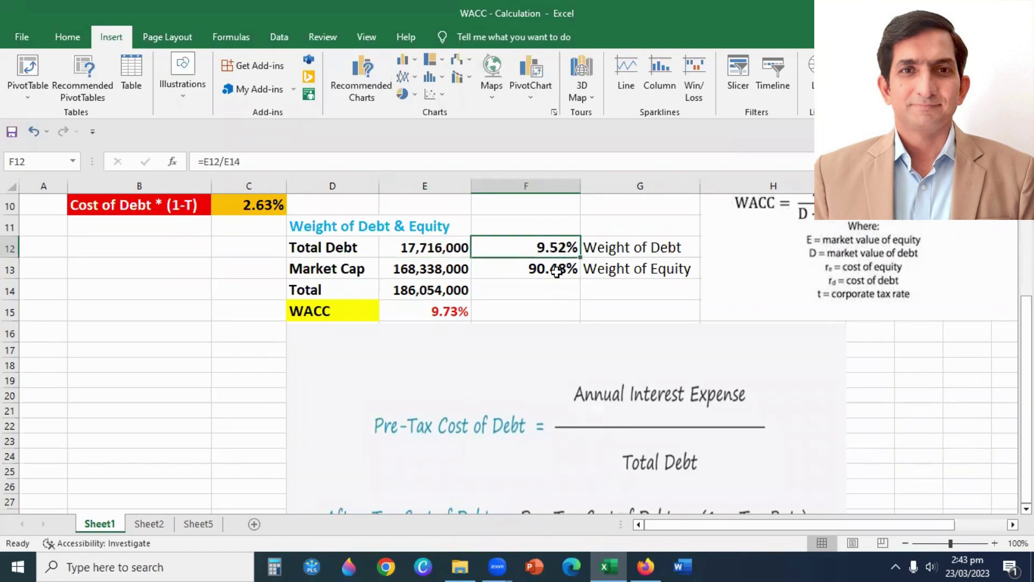
pyautogui.click(435, 272)
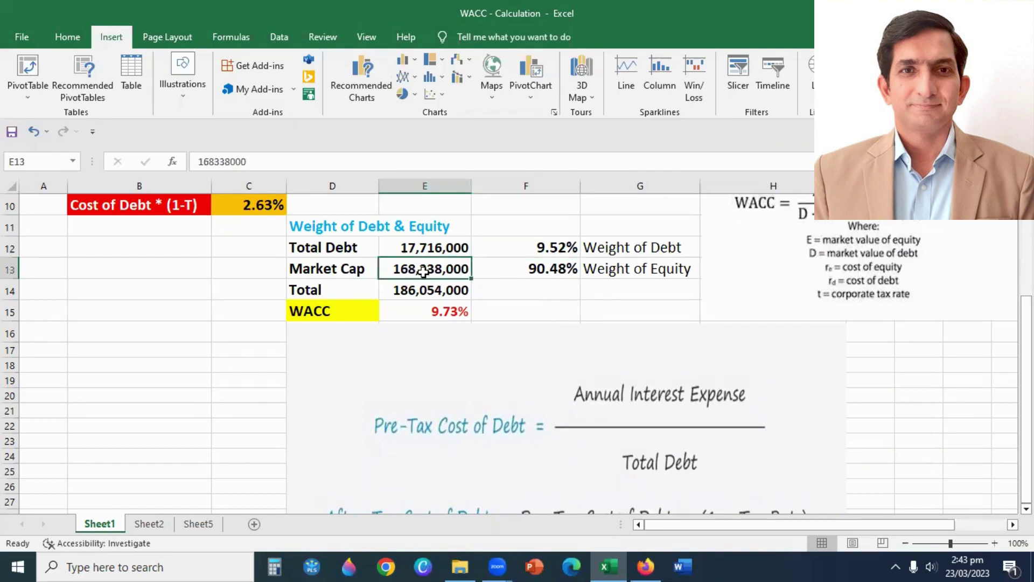
pyautogui.moveTo(412, 277); pyautogui.dragTo(537, 268)
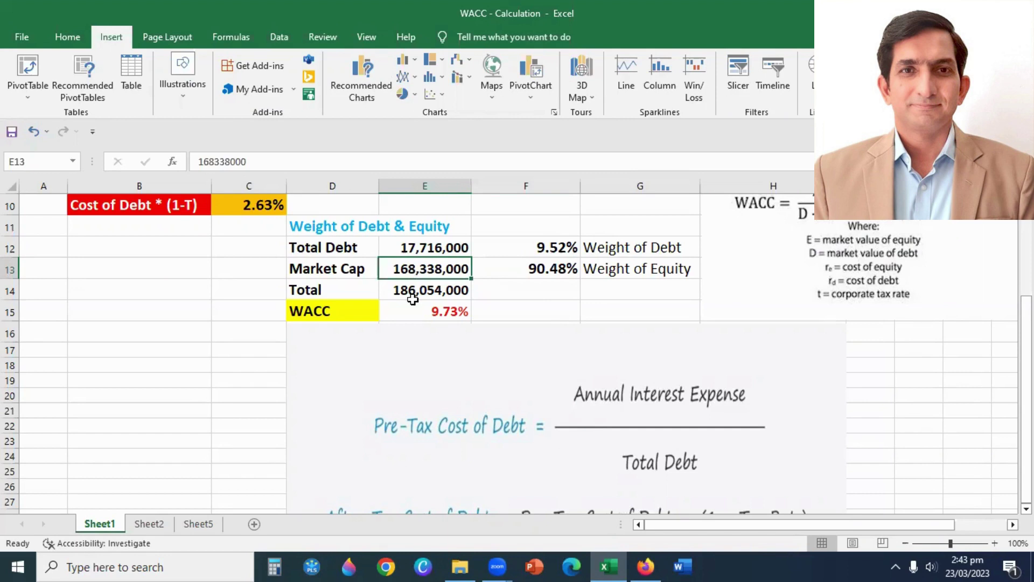
pyautogui.click(538, 268)
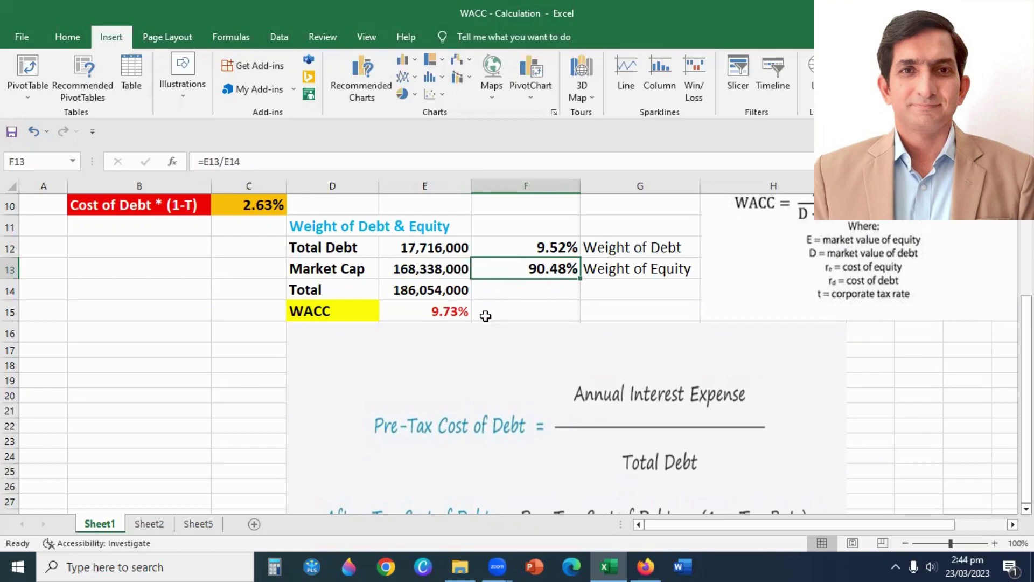
pyautogui.scroll(1, 591, 318)
pyautogui.press('Down')
pyautogui.press('Down')
pyautogui.press('Left')
pyautogui.scroll(1, 265, 175)
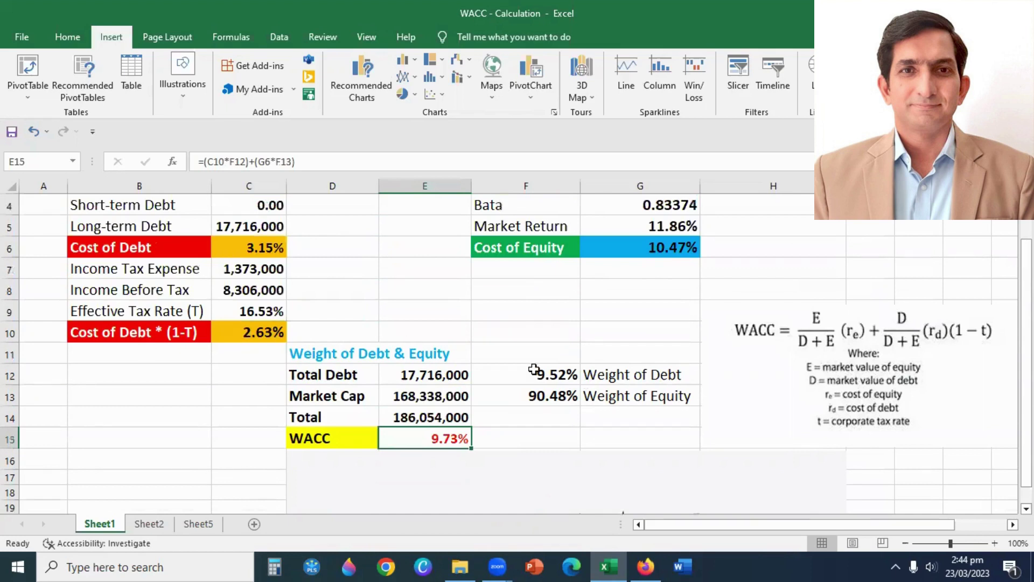
pyautogui.scroll(-1, 535, 355)
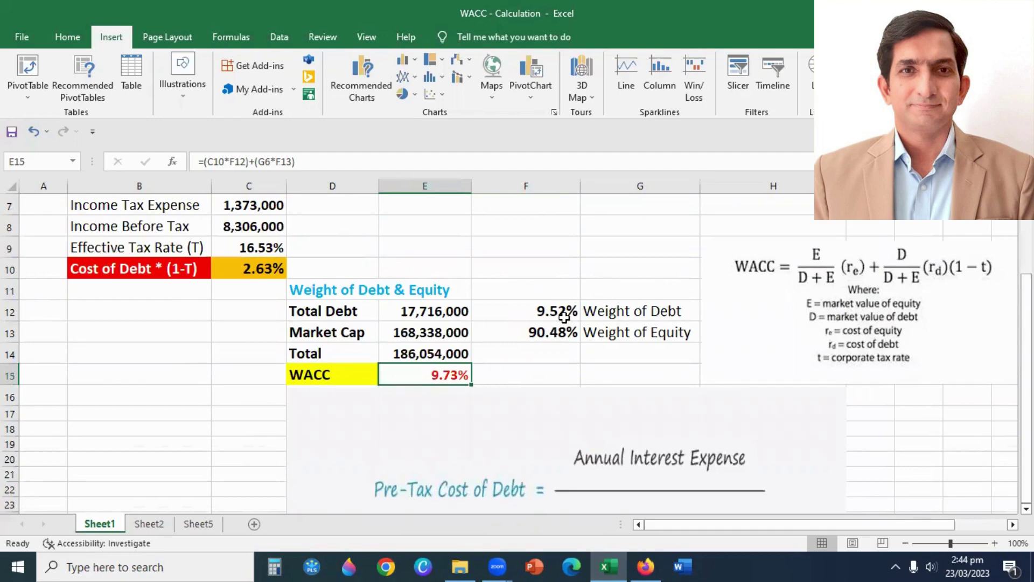
pyautogui.scroll(2, 518, 377)
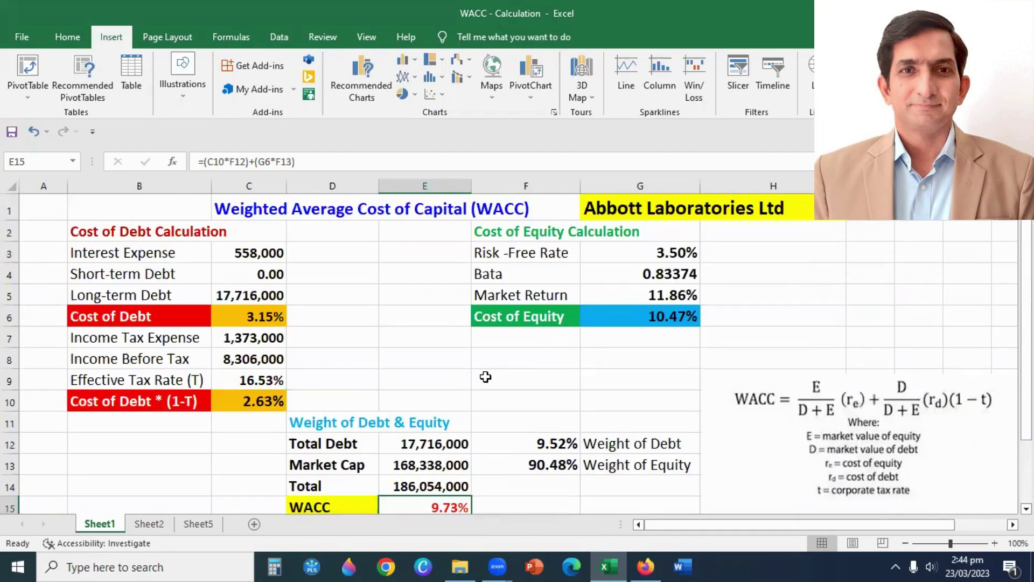
pyautogui.scroll(-2, 537, 344)
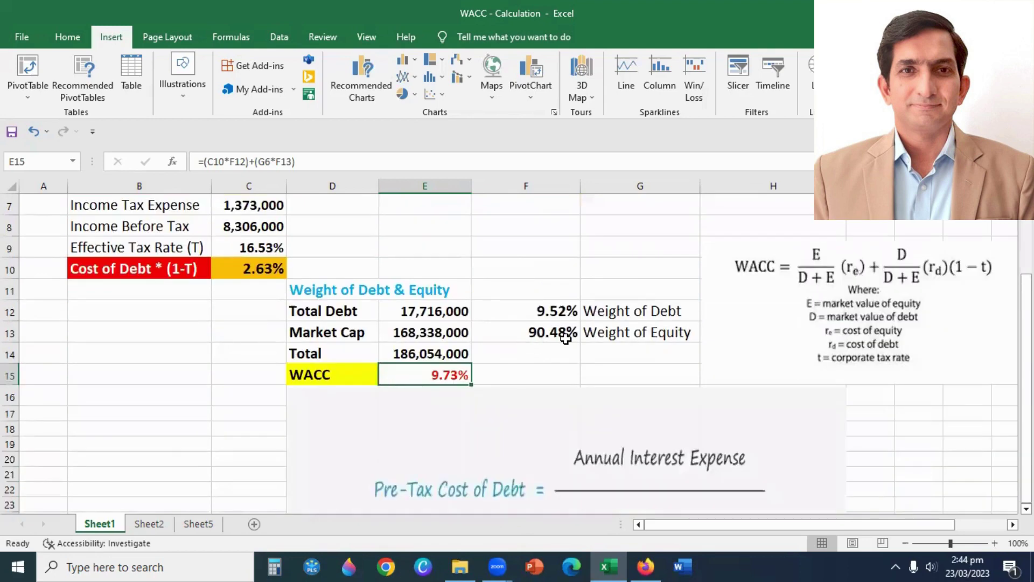
pyautogui.scroll(1, 558, 345)
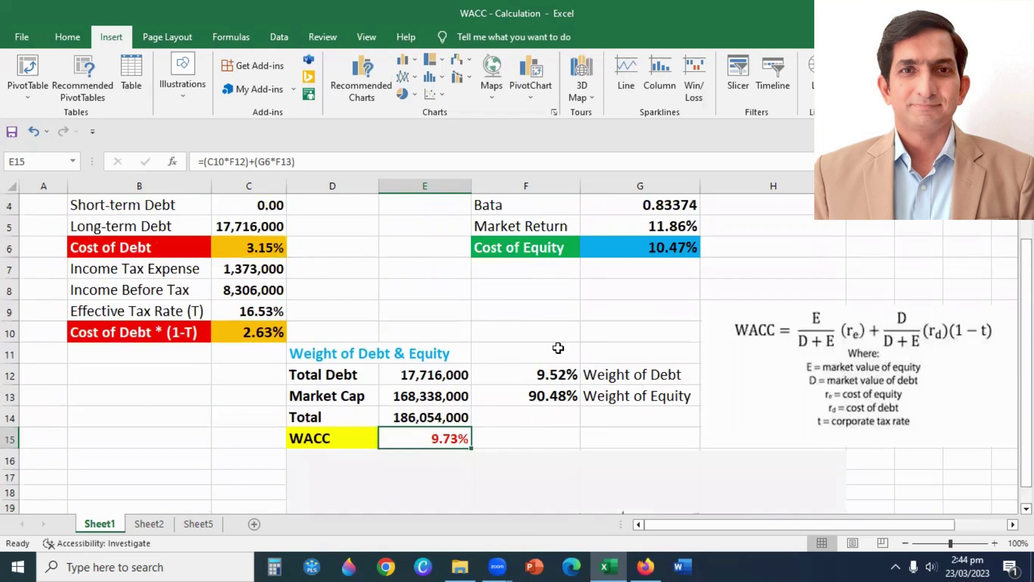
pyautogui.scroll(-1, 558, 348)
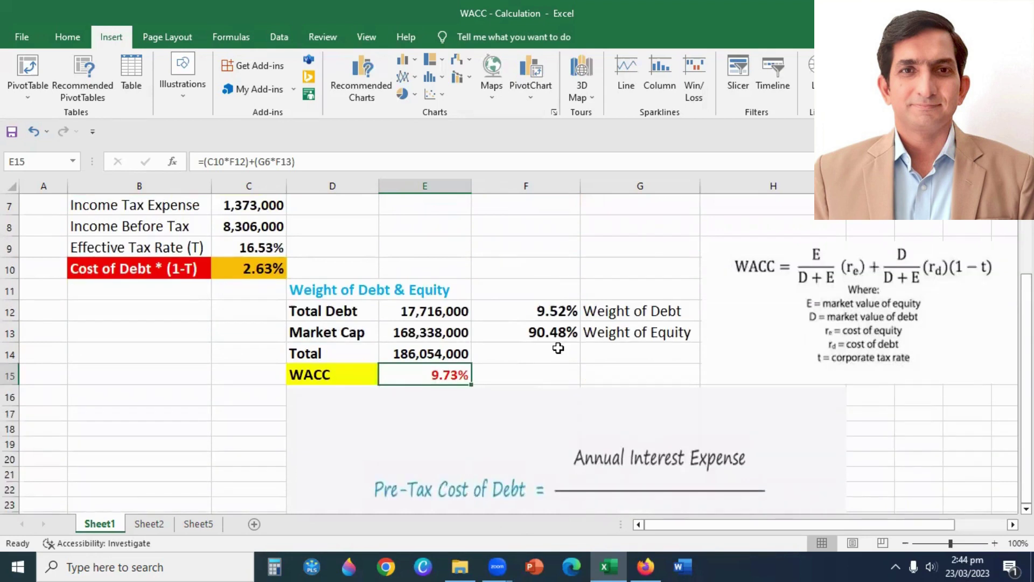